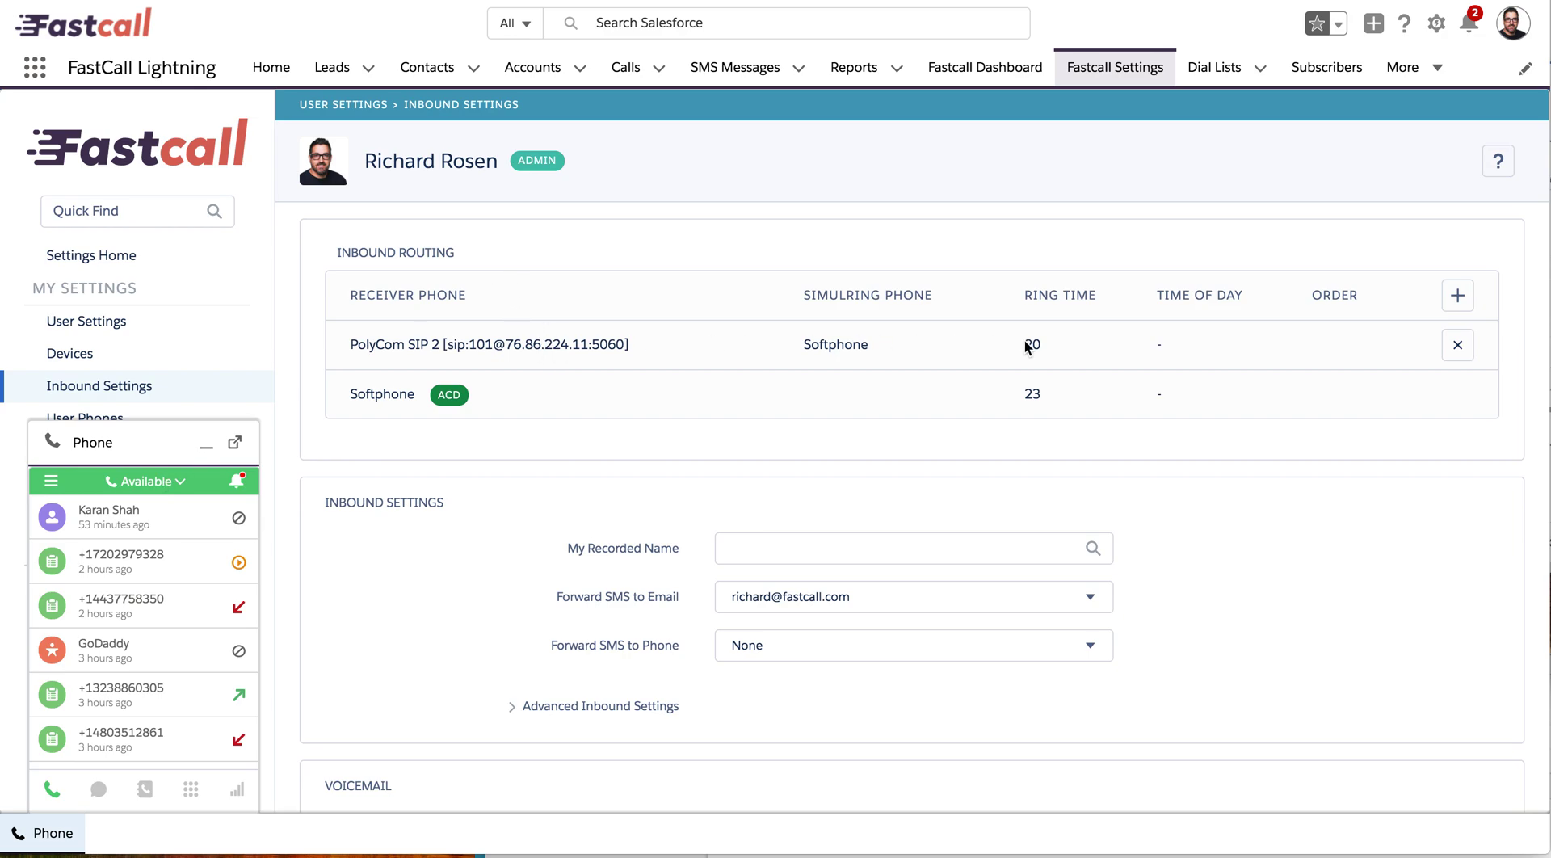
Review the user's inbound routing and voicemail settings, and check the softphone's availability options
scroll(390, 646, down, 3)
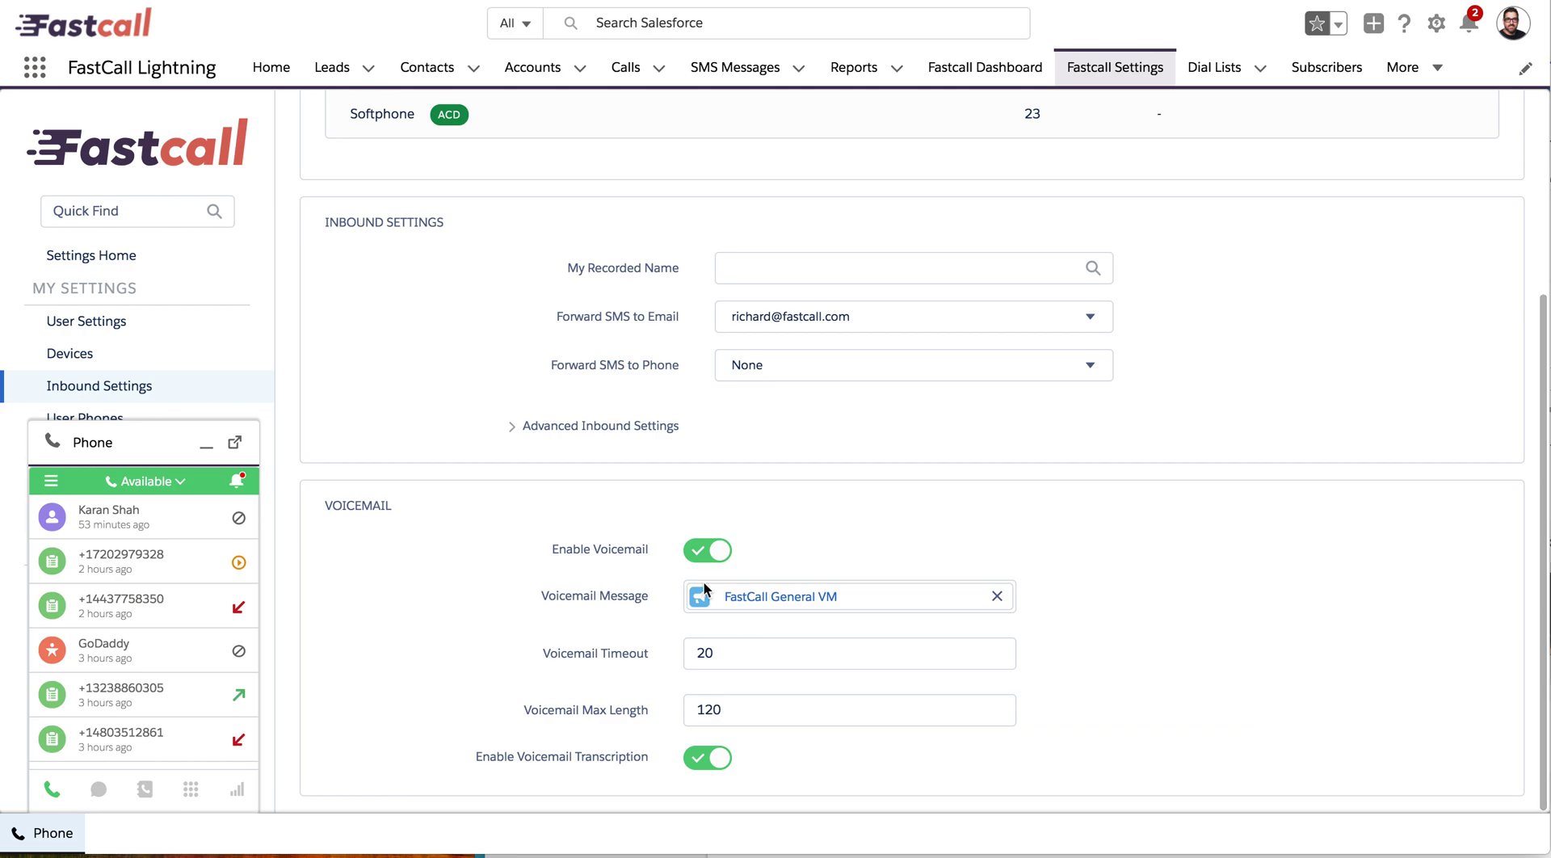
scroll(435, 598, up, 3)
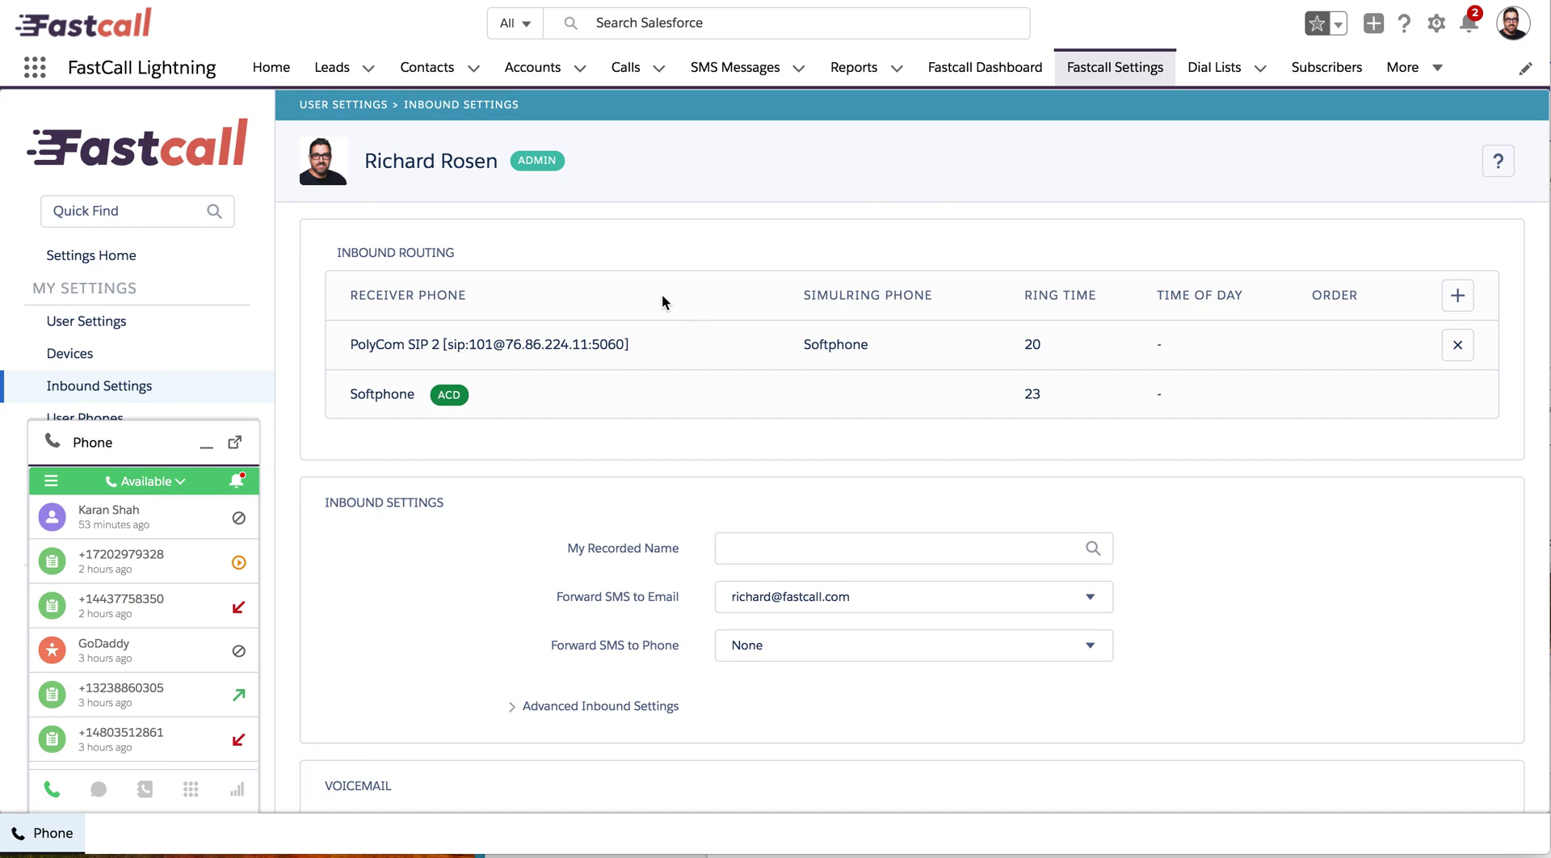
scroll(760, 339, down, 4)
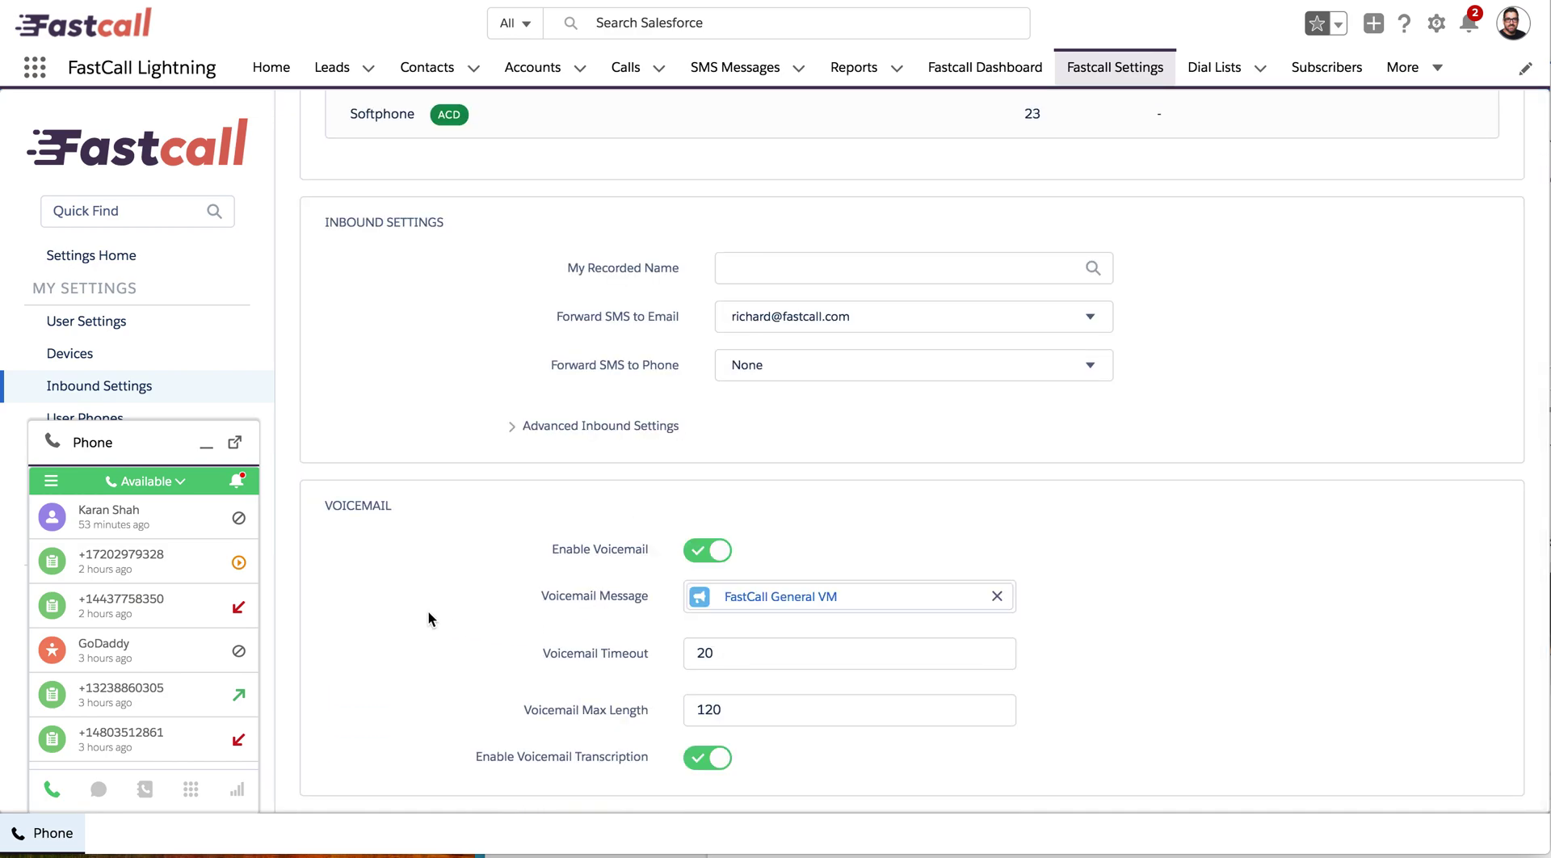
scroll(428, 612, up, 4)
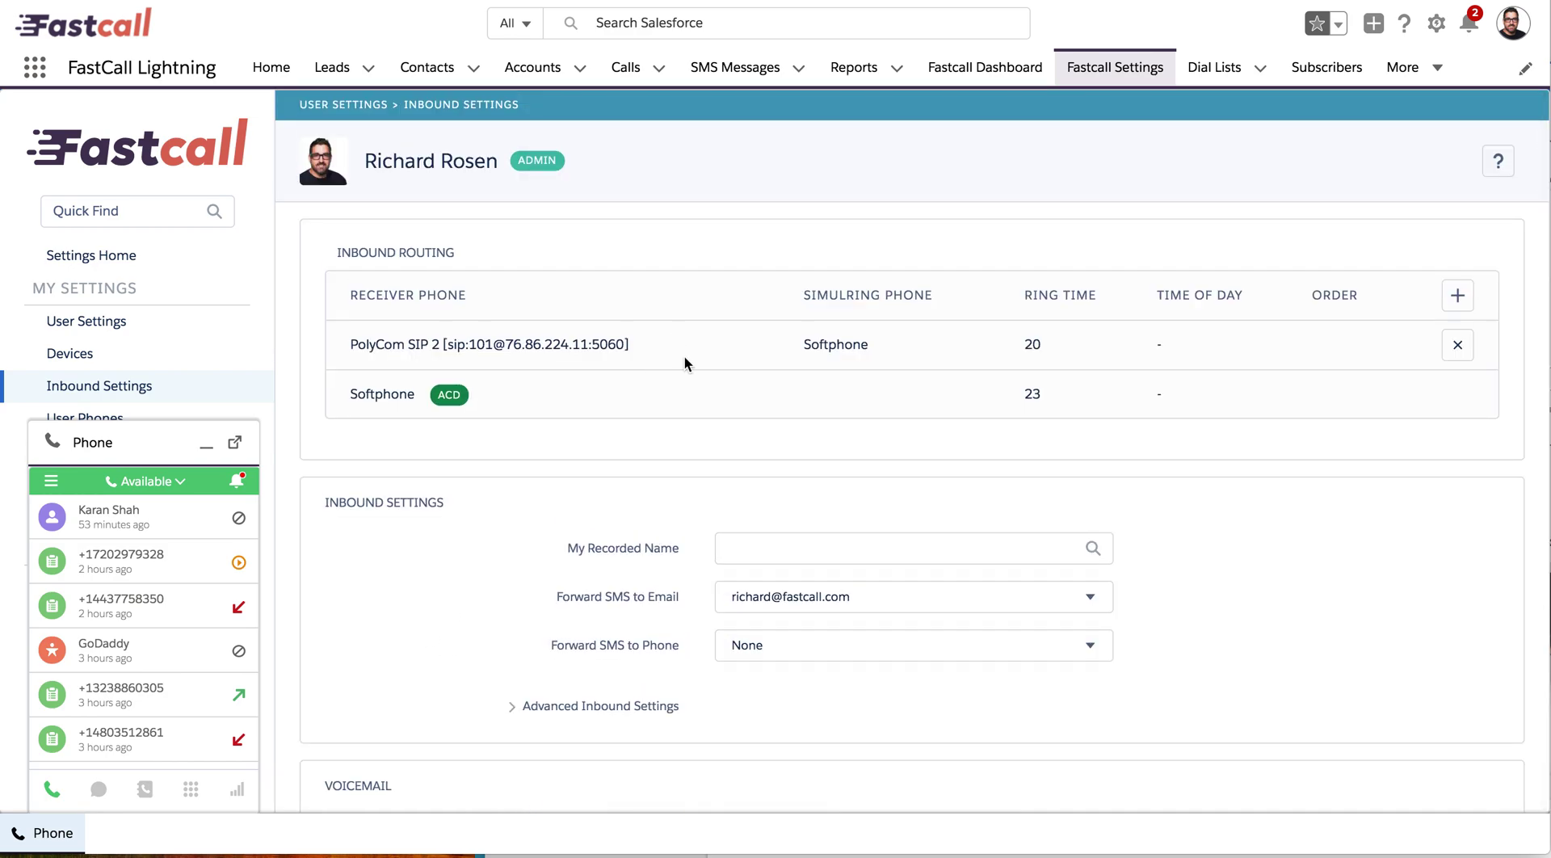
click(162, 482)
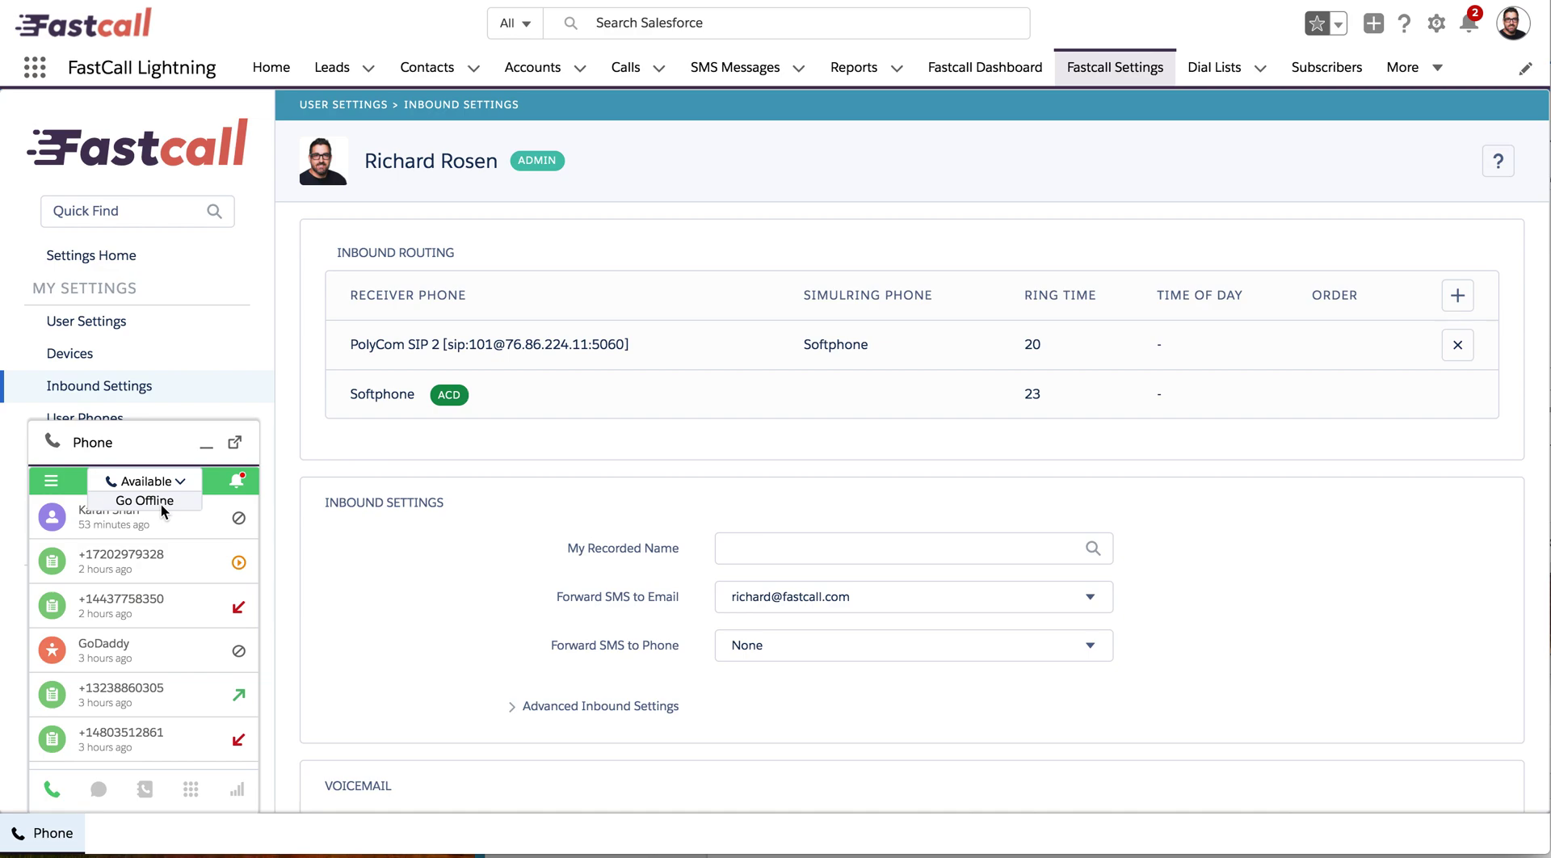
click(215, 485)
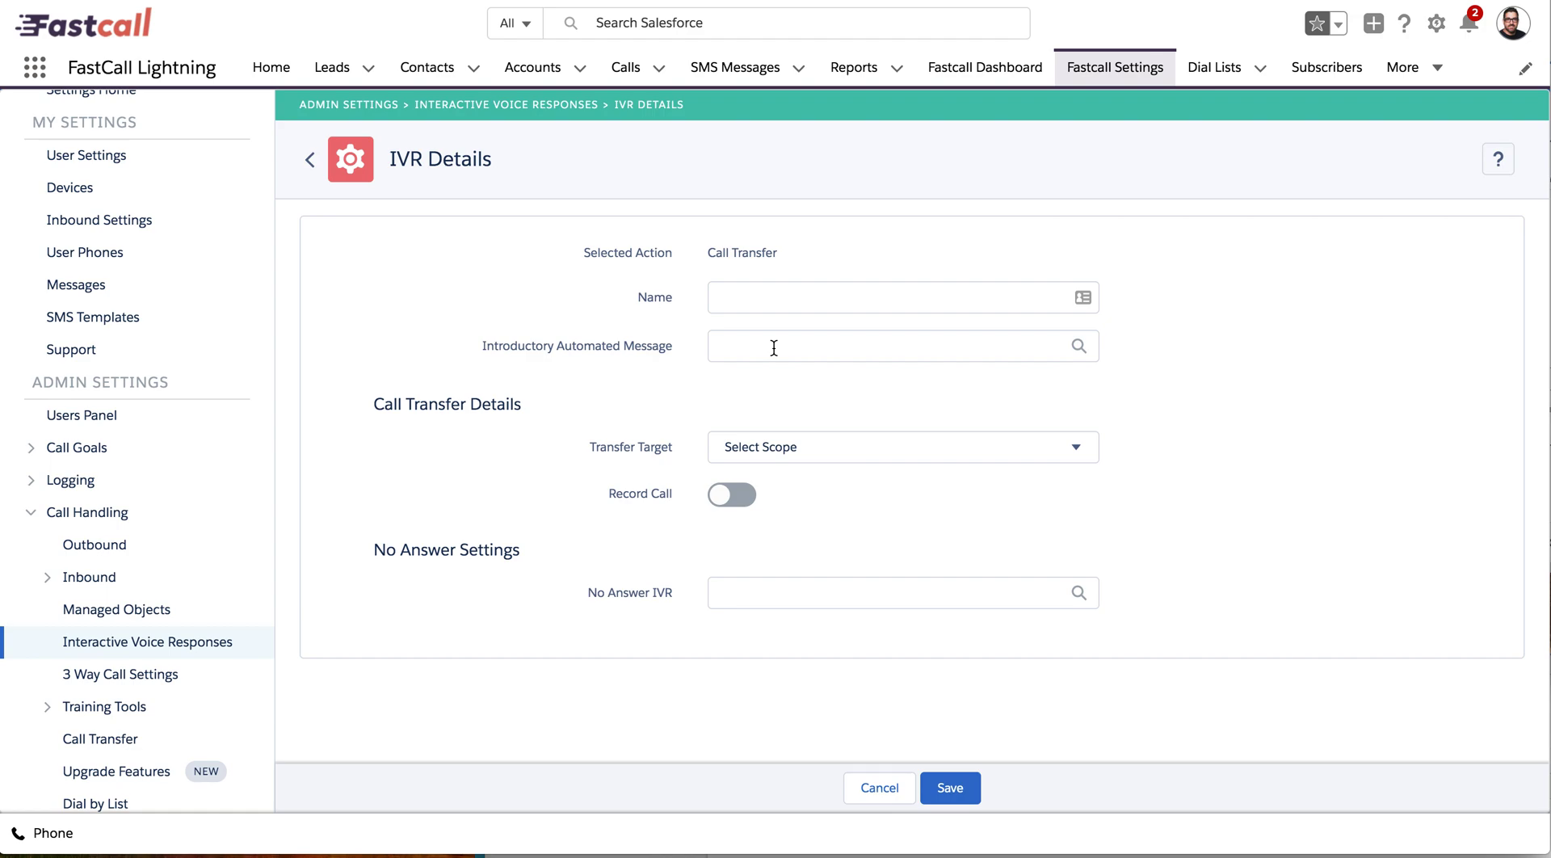
Set the call transfer target to User and choose the first listed user as the transfer recipient
click(877, 453)
click(849, 540)
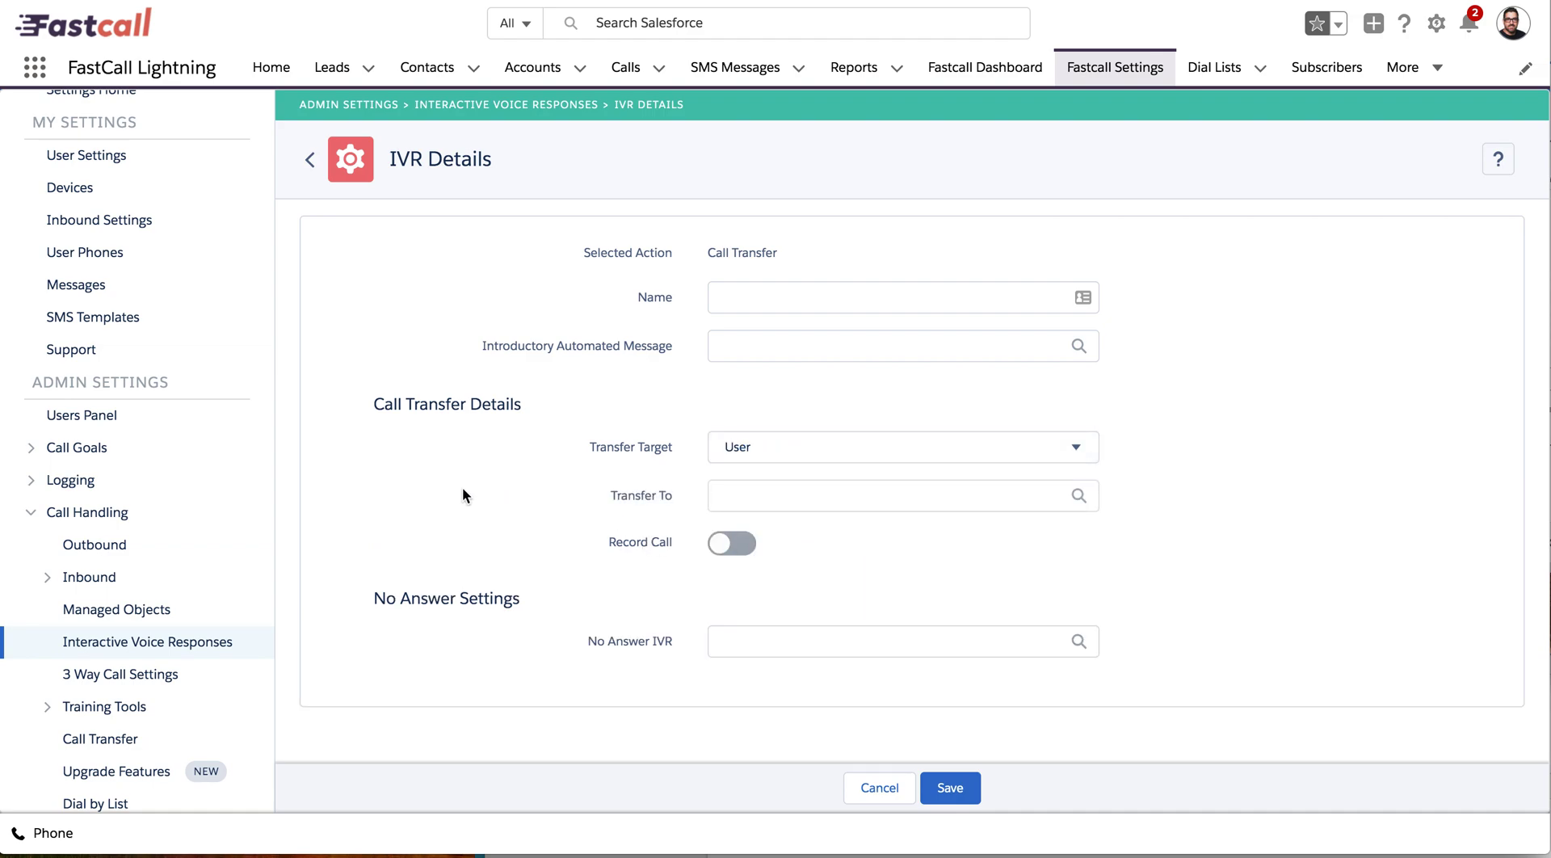
click(768, 501)
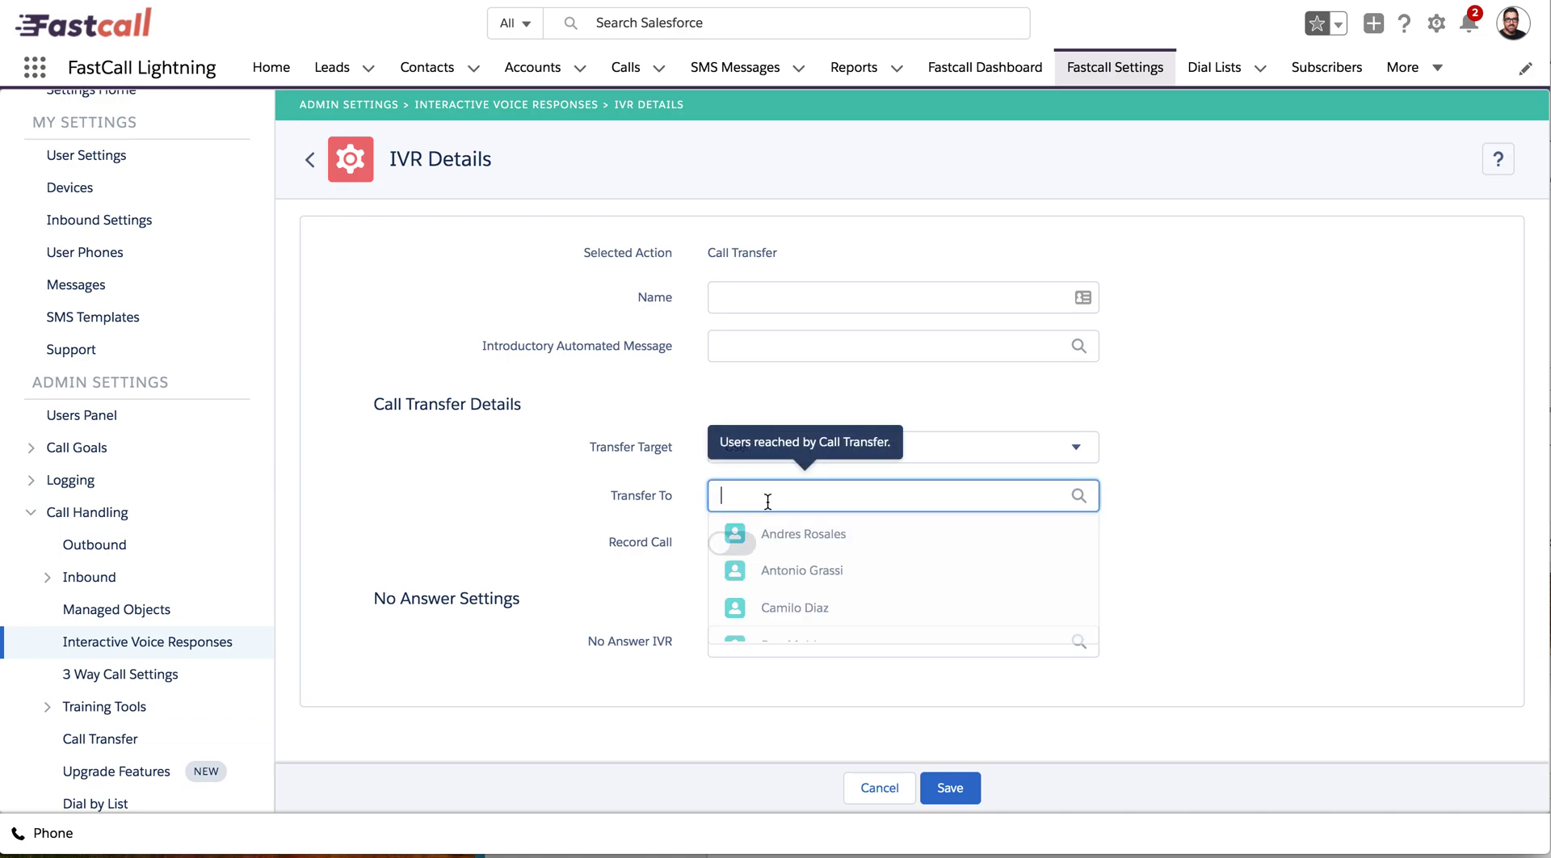
click(768, 547)
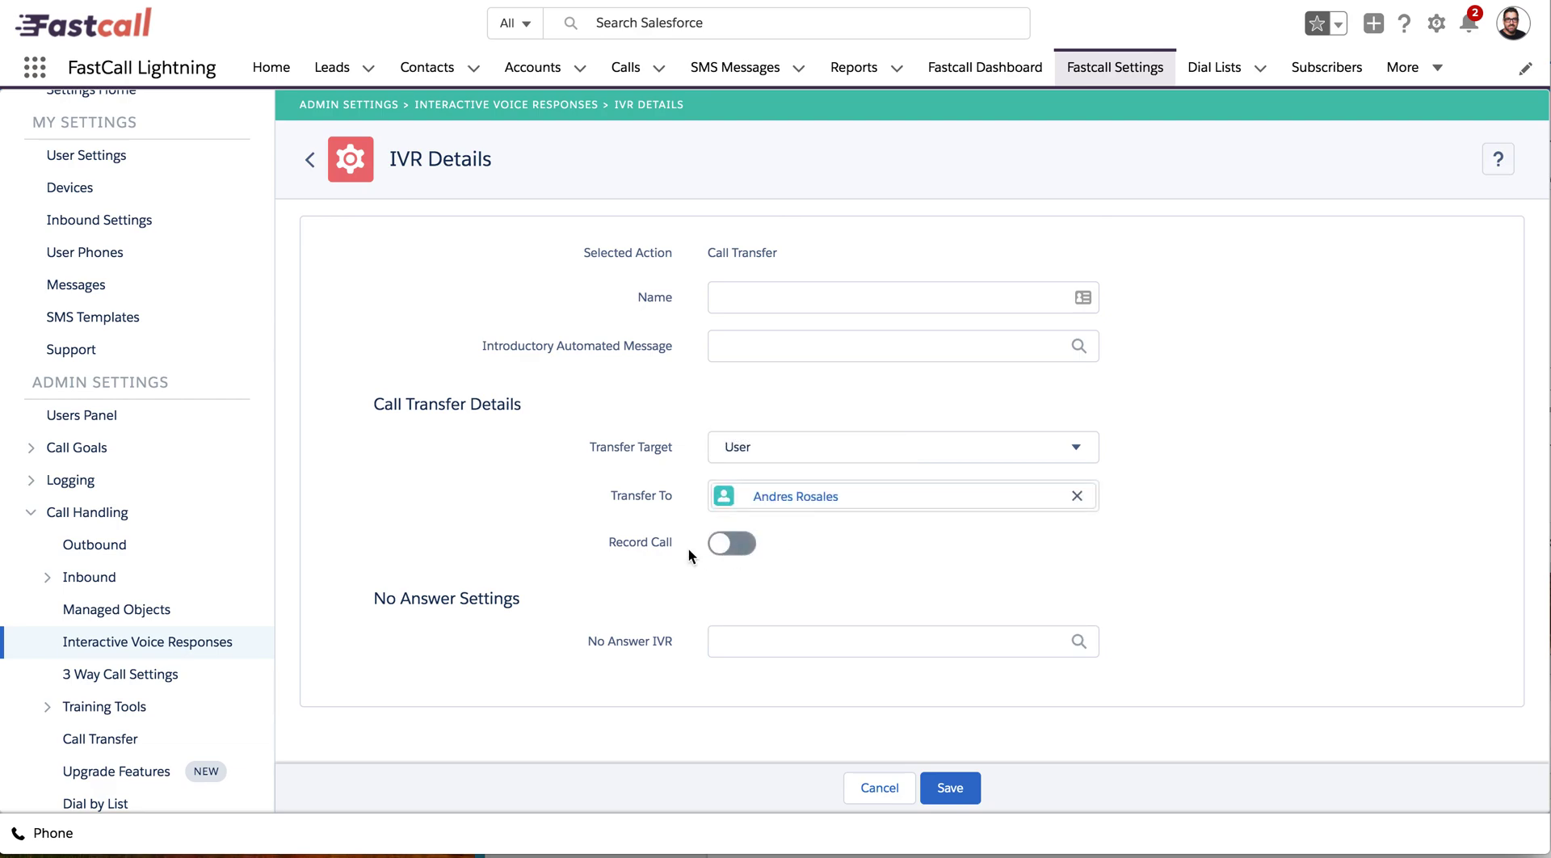
Choose Test ACD Q as the No Answer IVR for the call transfer
scroll(530, 520, down, 1)
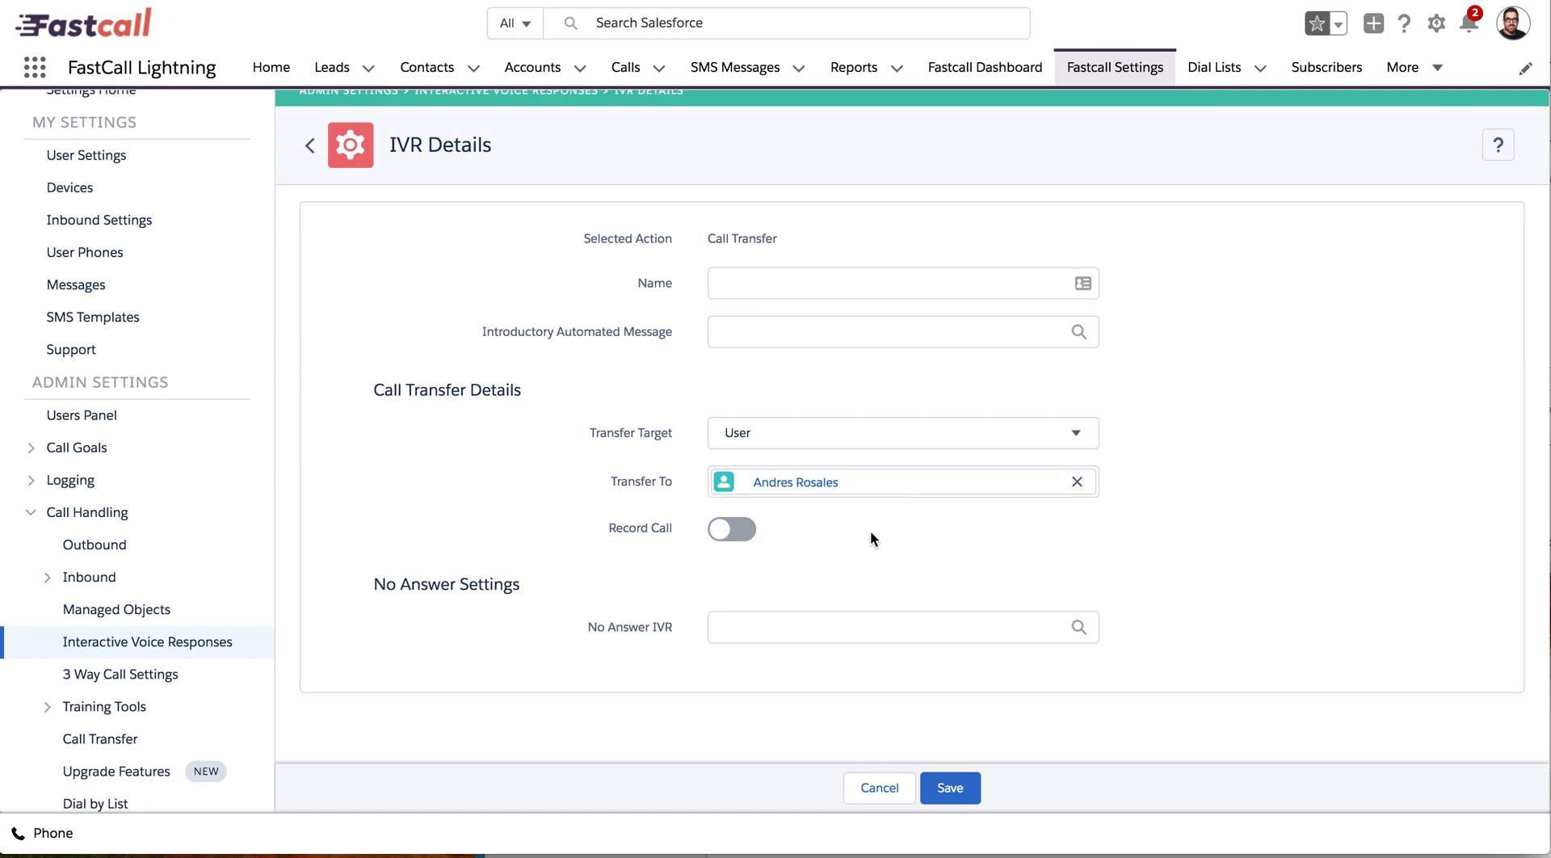
click(755, 629)
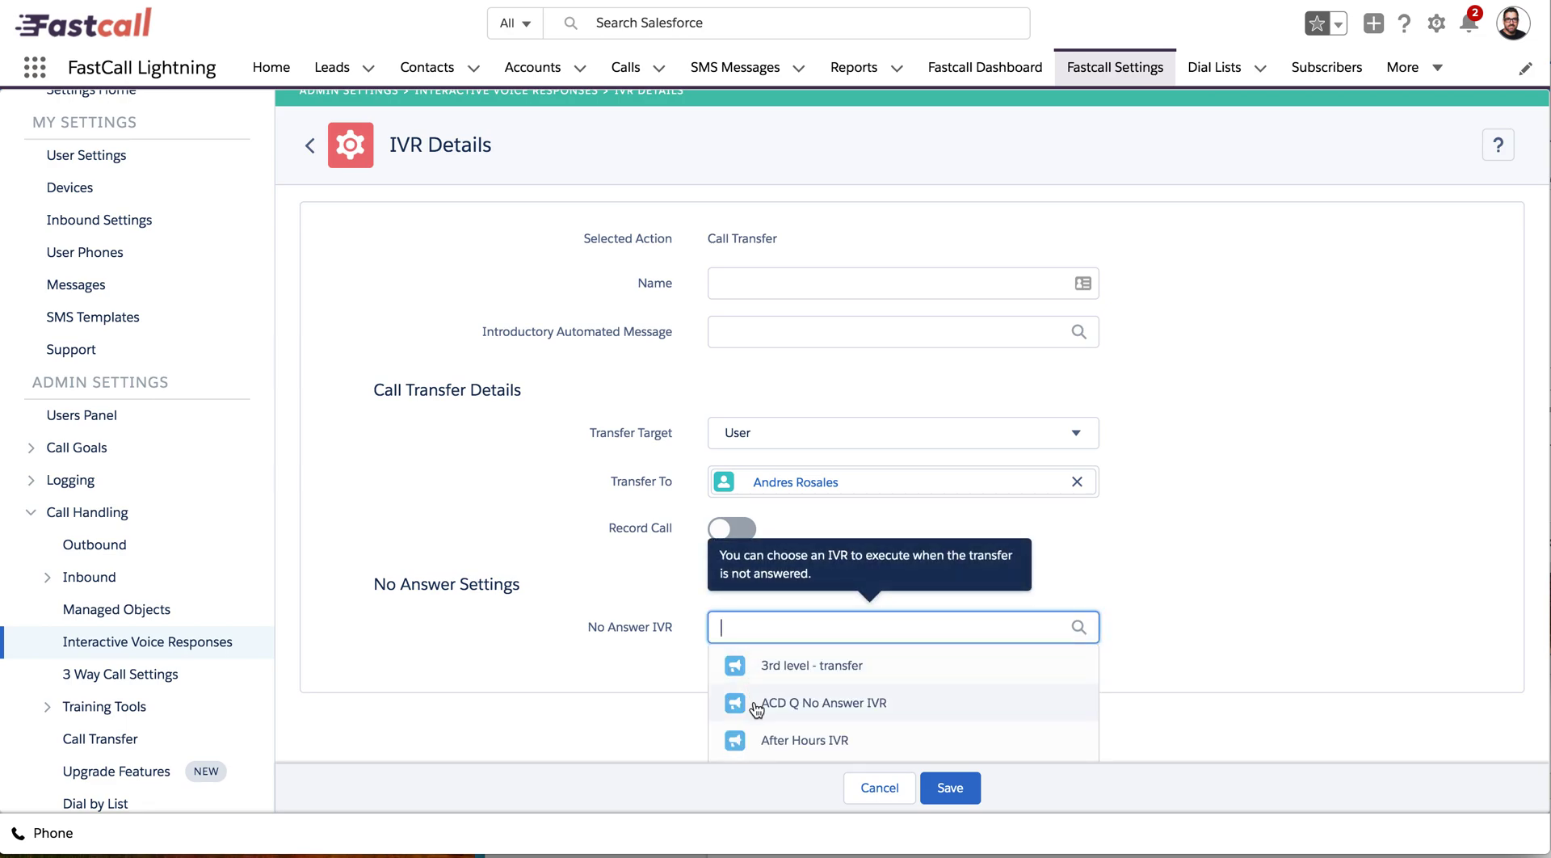
scroll(747, 721, down, 1)
scroll(747, 723, down, 3)
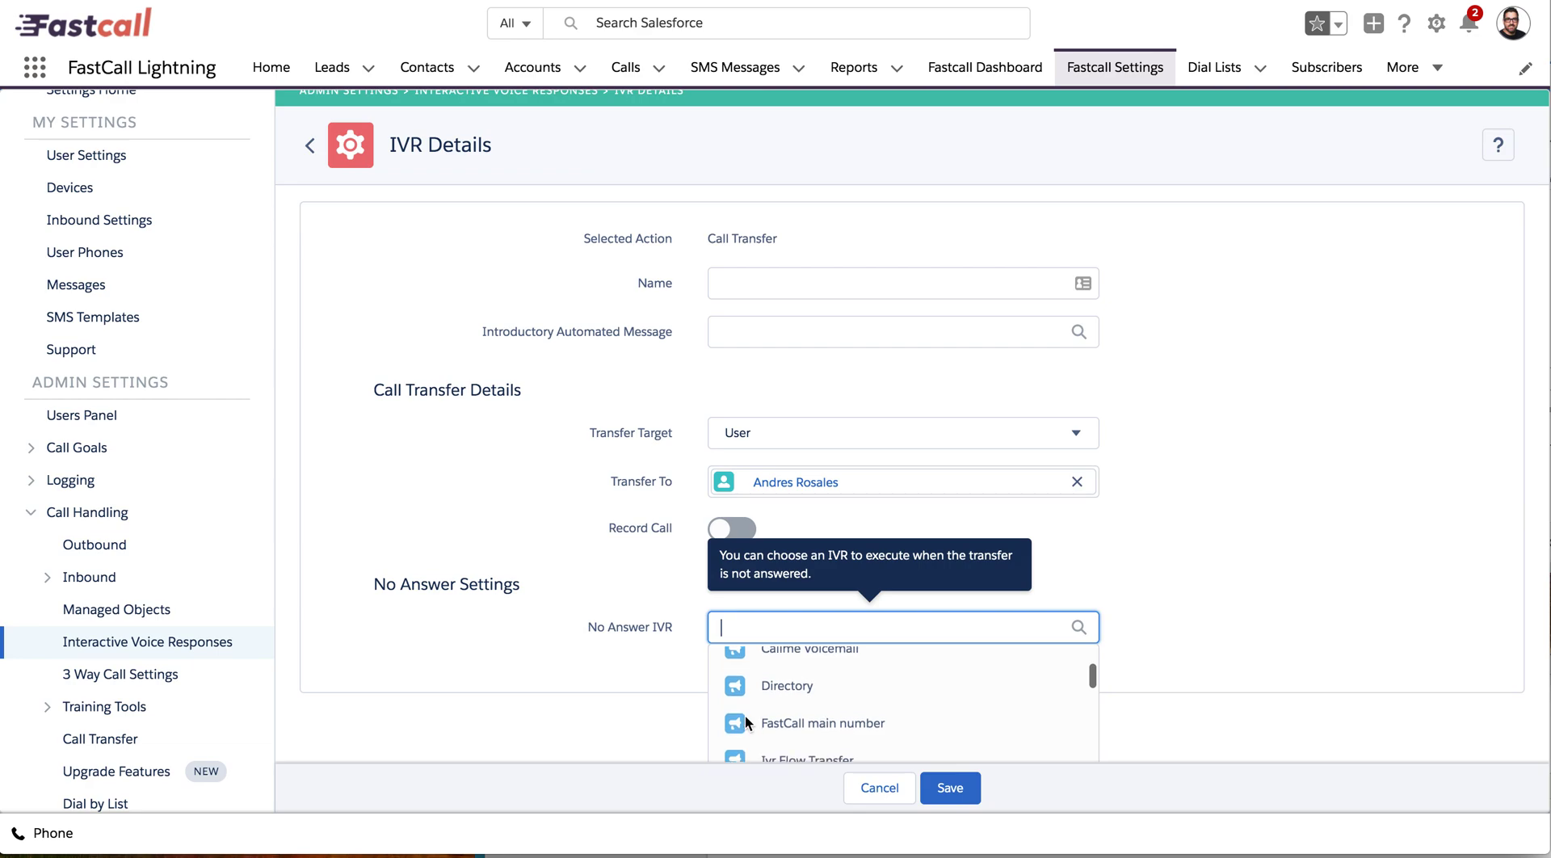
scroll(764, 732, down, 2)
scroll(764, 732, down, 3)
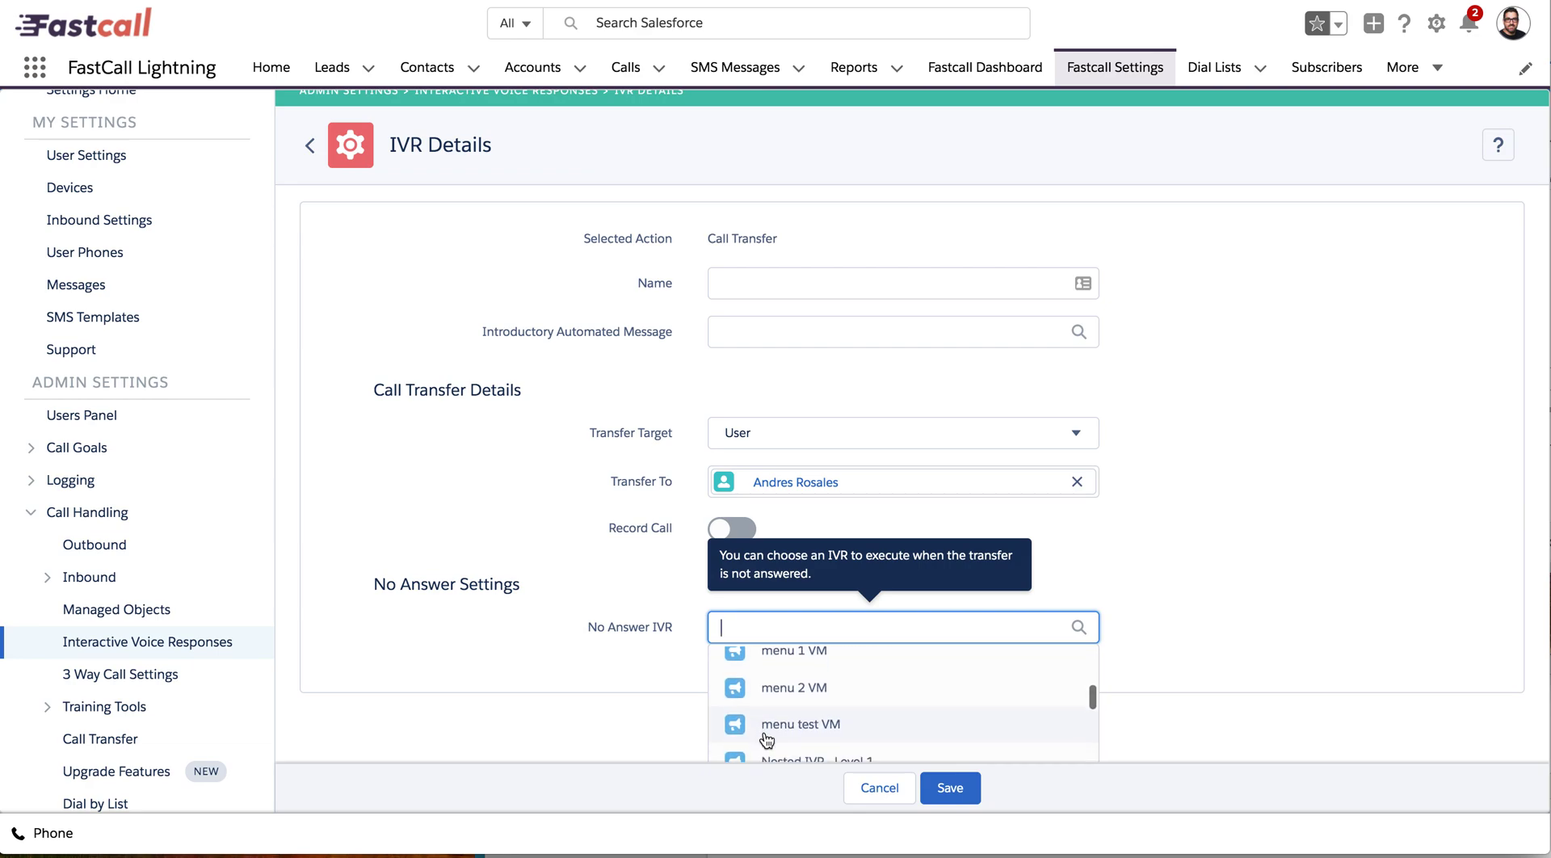
scroll(771, 736, down, 1)
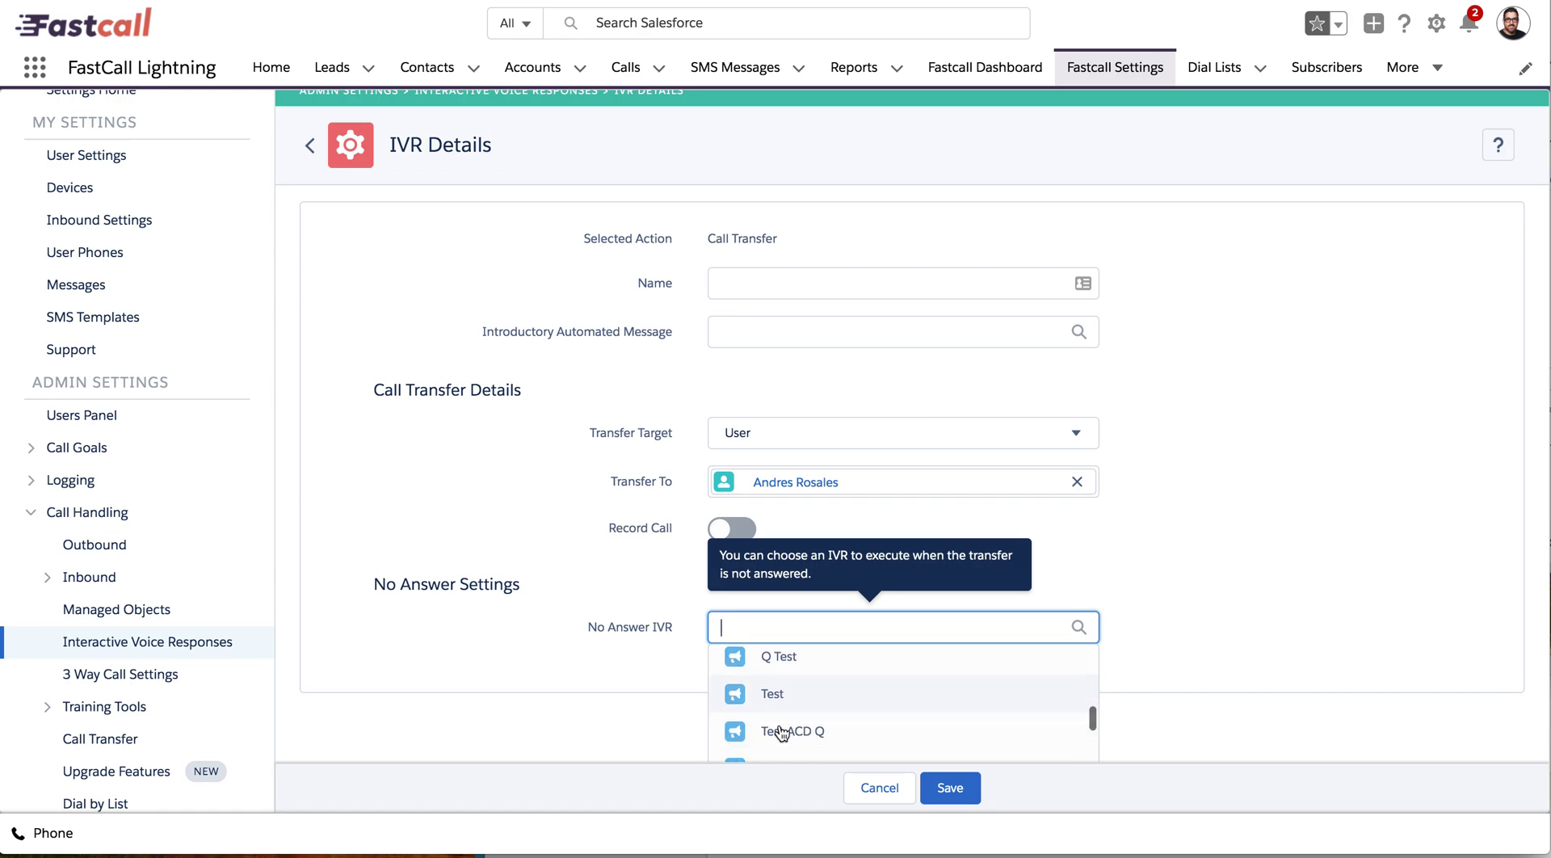
click(779, 726)
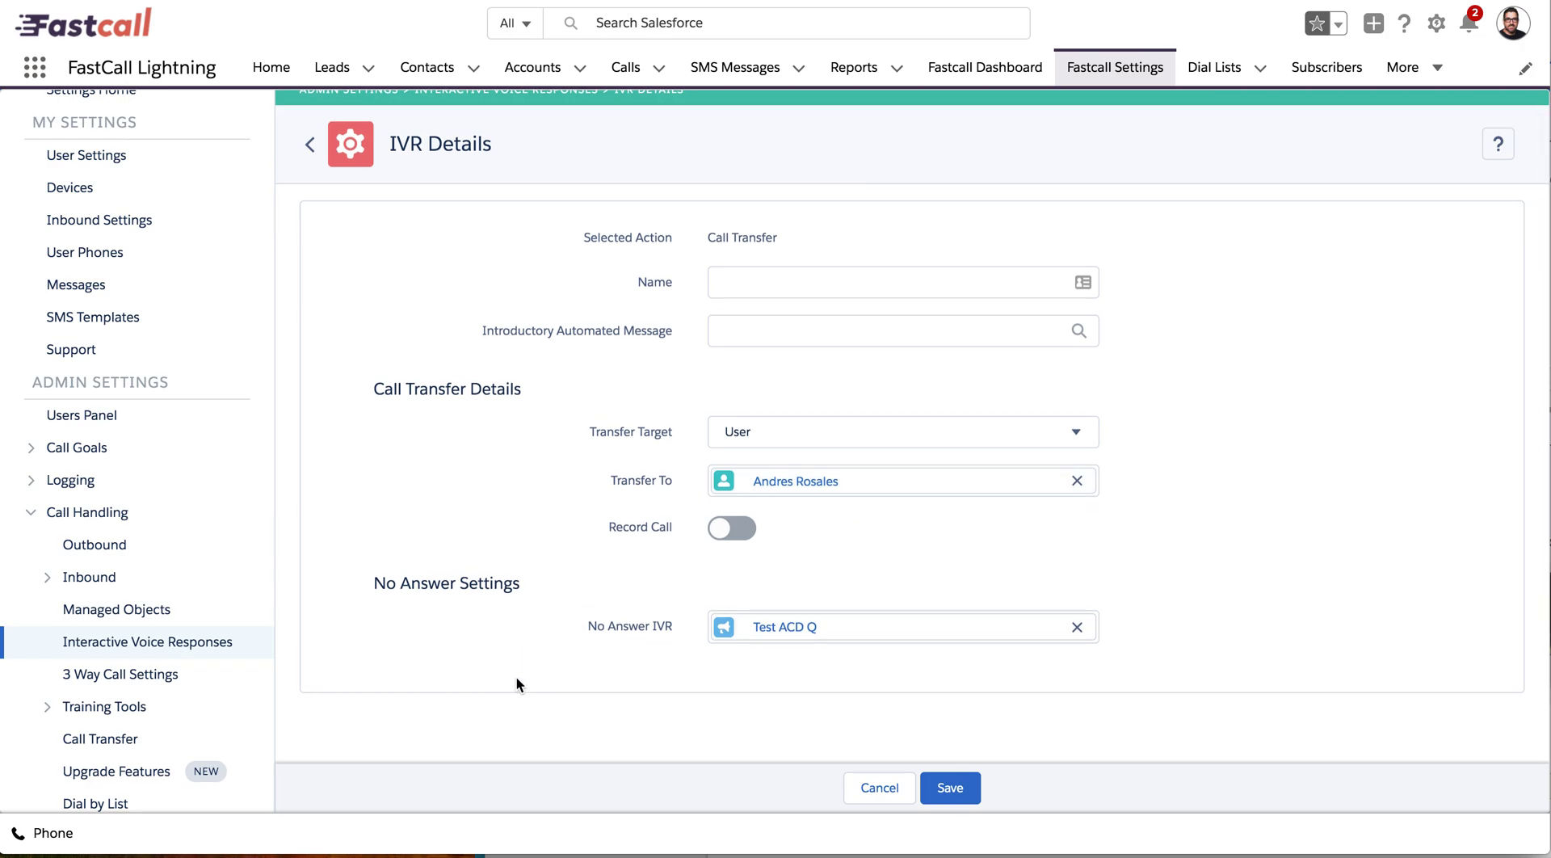
Change the call transfer target to Group and select the Hello group as the recipient
click(1079, 439)
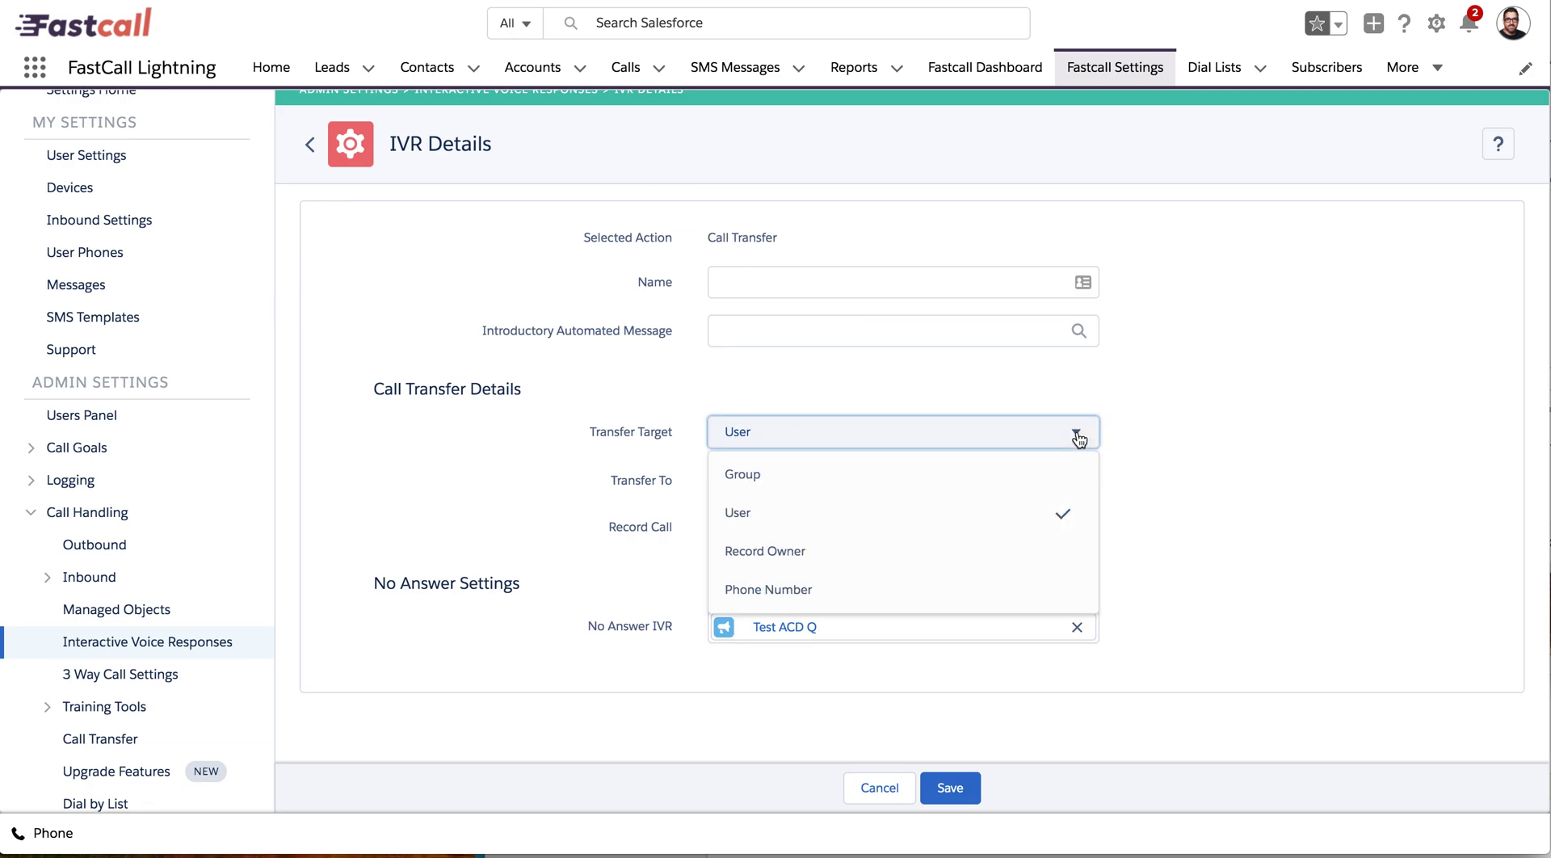
click(1046, 477)
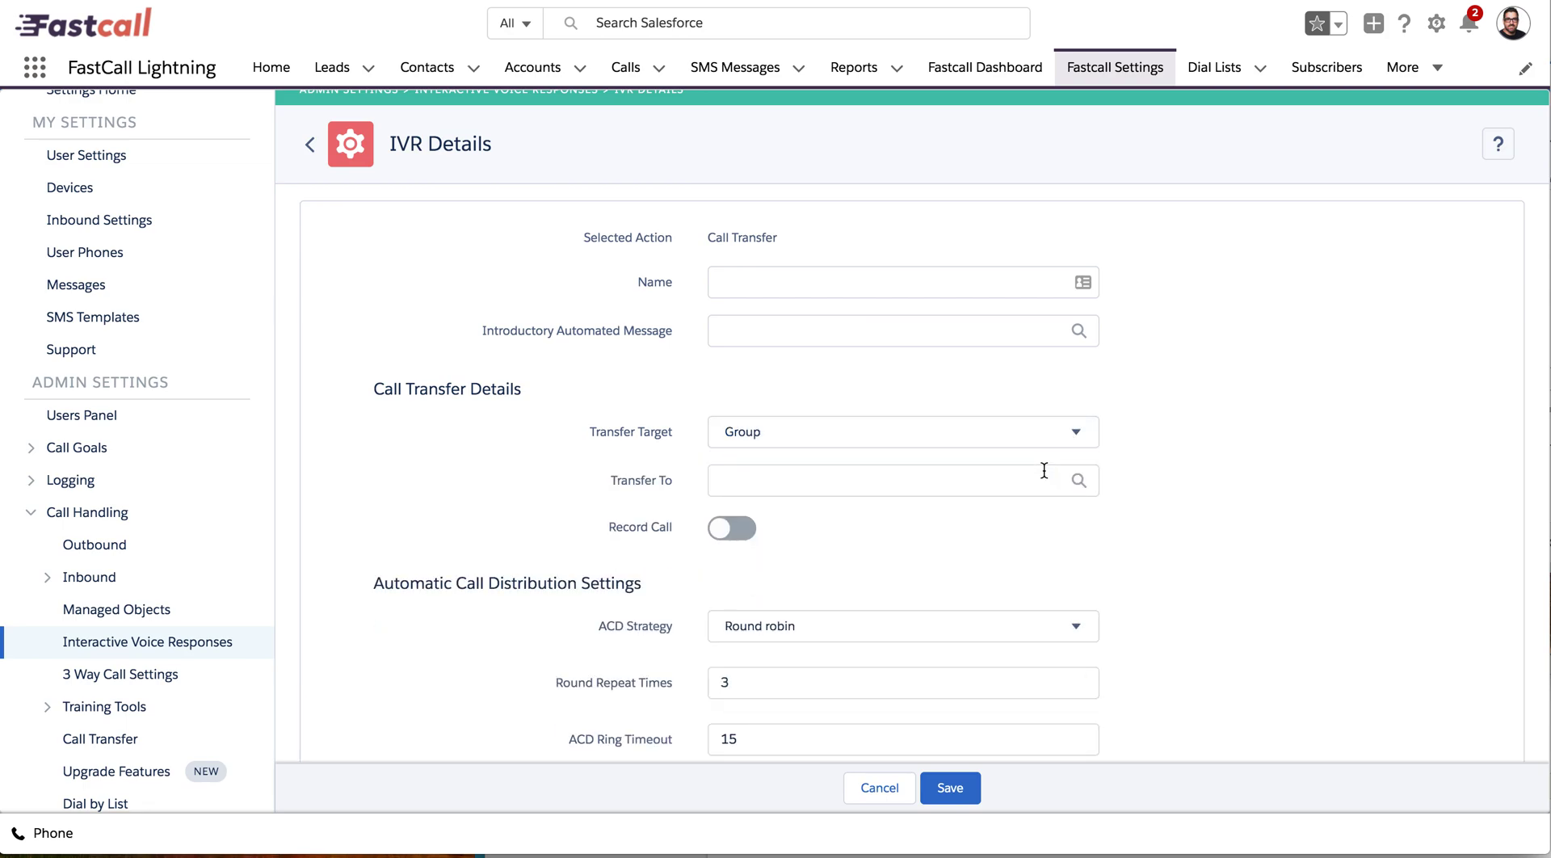
click(996, 480)
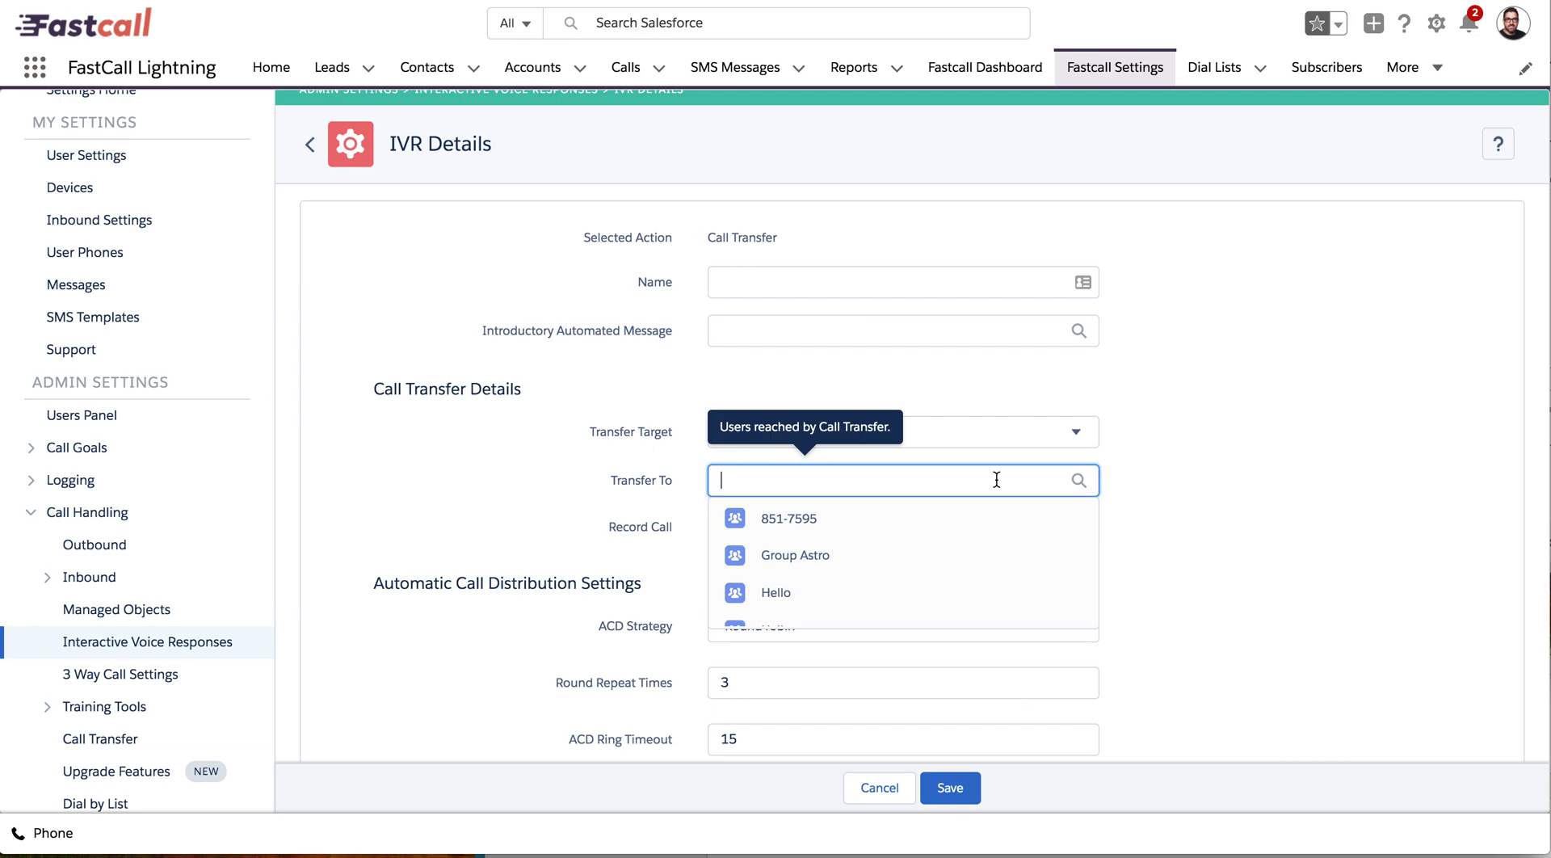
click(882, 592)
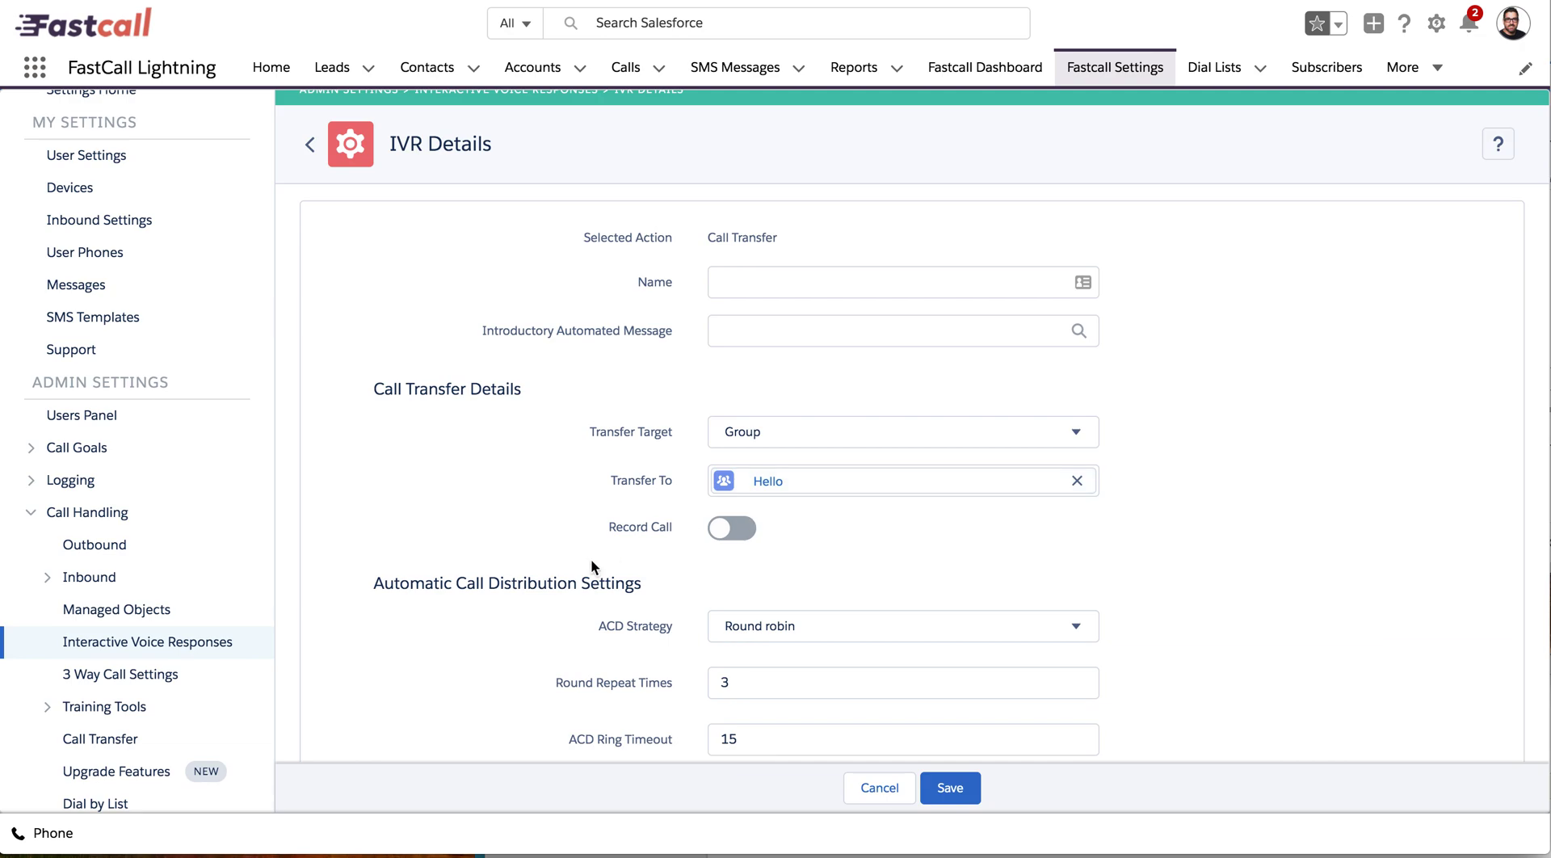
Set the ACD strategy to Round robin queue (Beta) for the group transfer
scroll(455, 683, down, 1)
scroll(455, 686, down, 3)
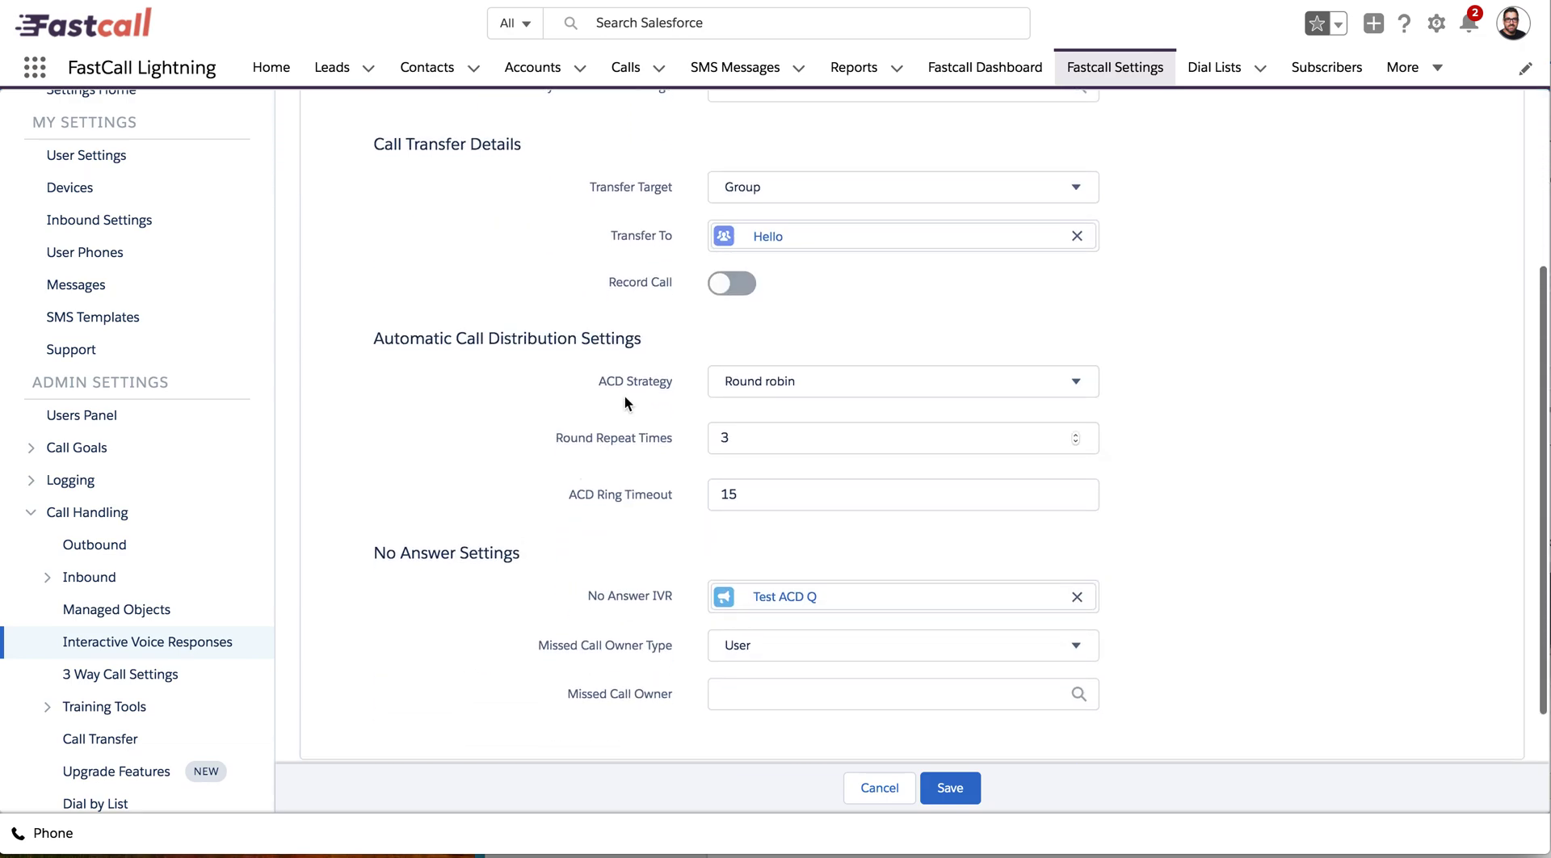
click(937, 392)
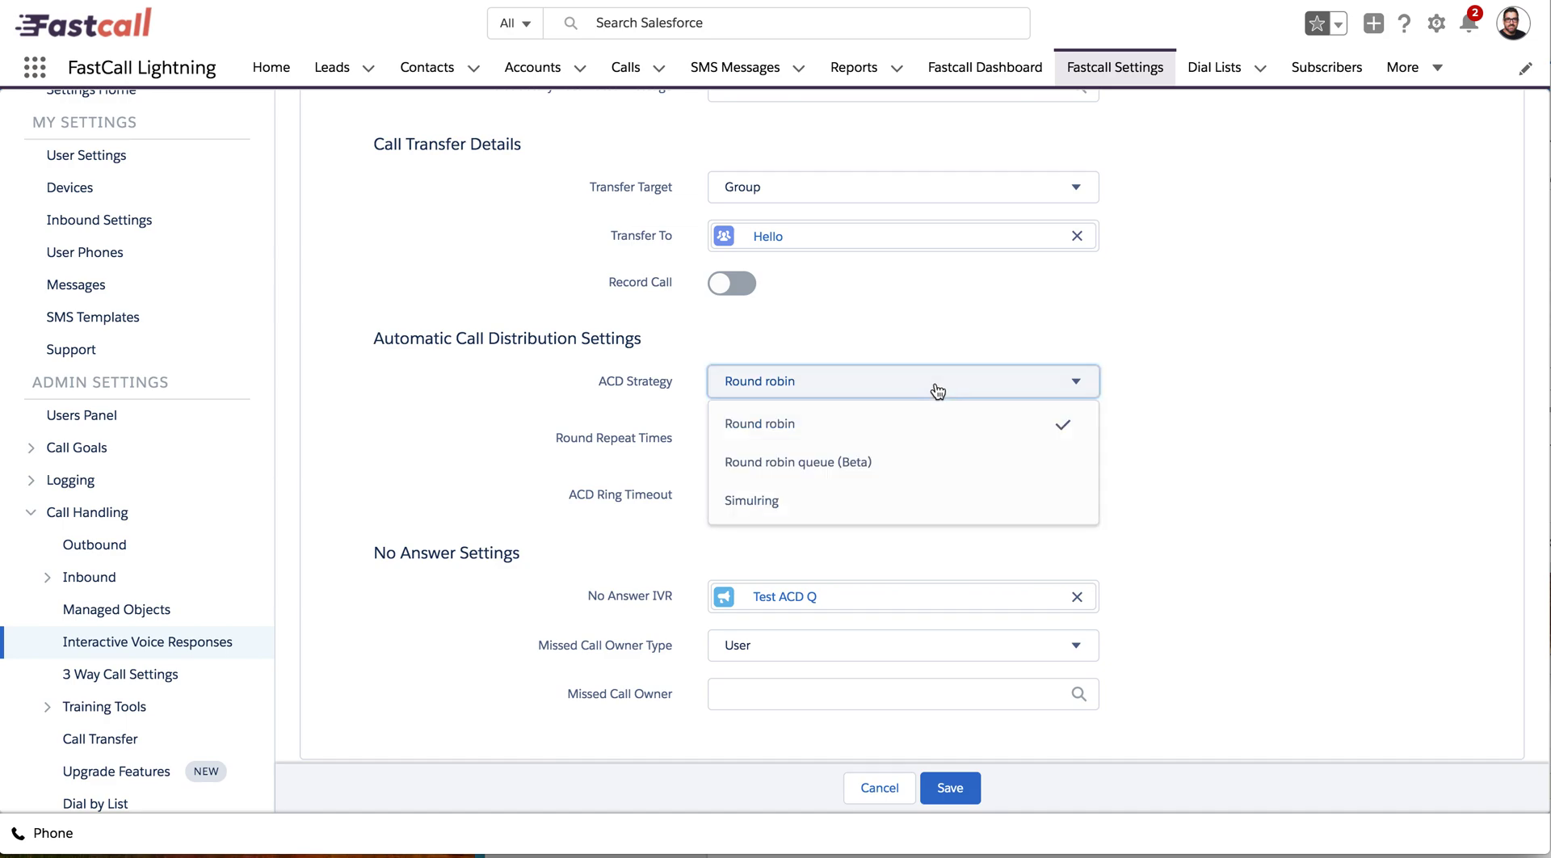
click(913, 473)
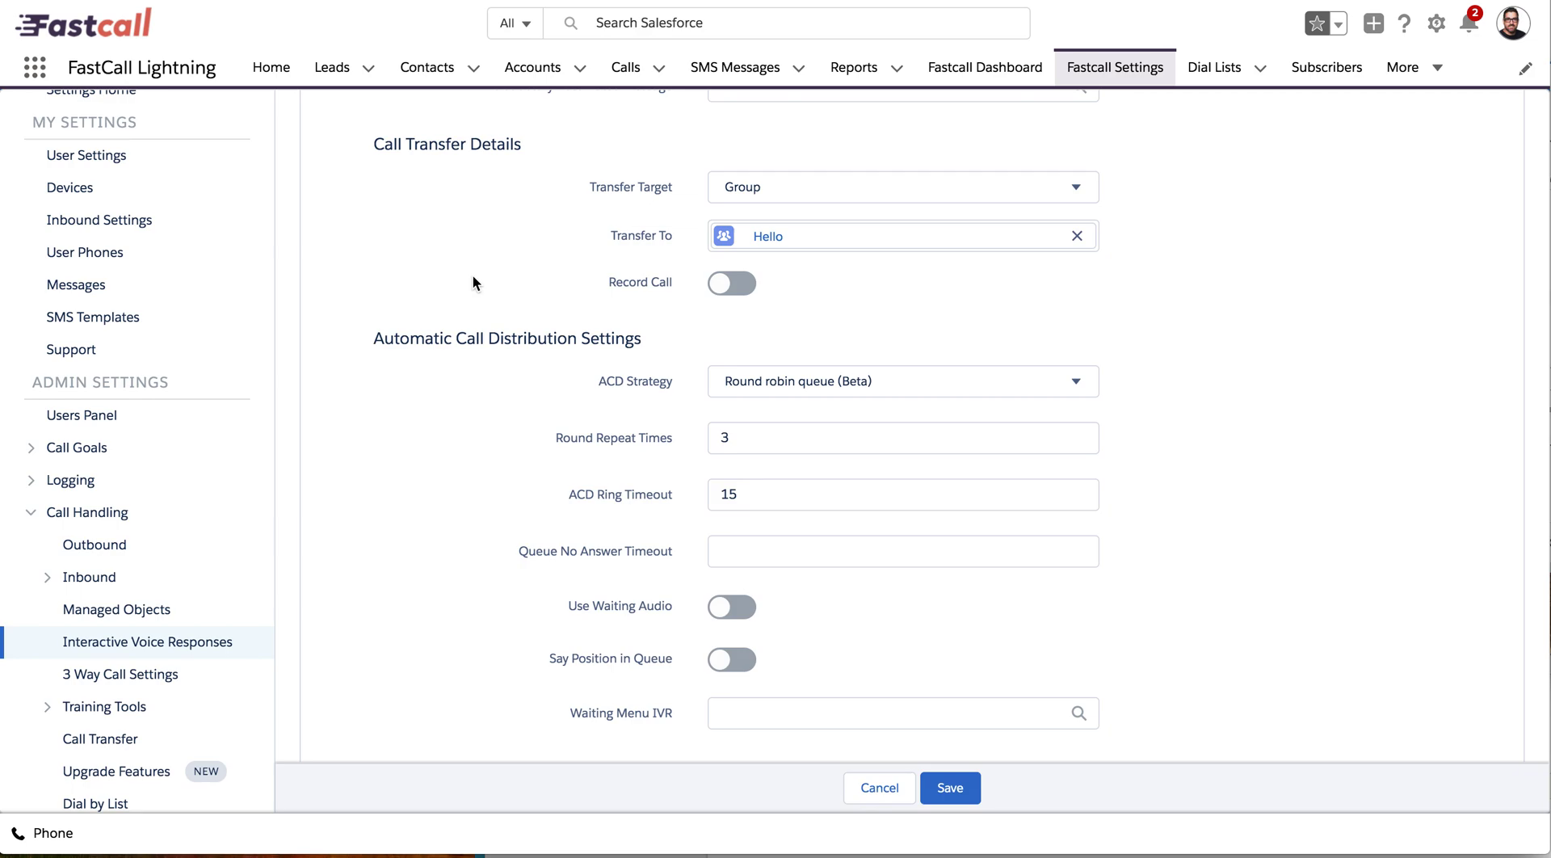
Enable waiting audio and the spoken position announcement for callers in the queue
scroll(474, 278, down, 2)
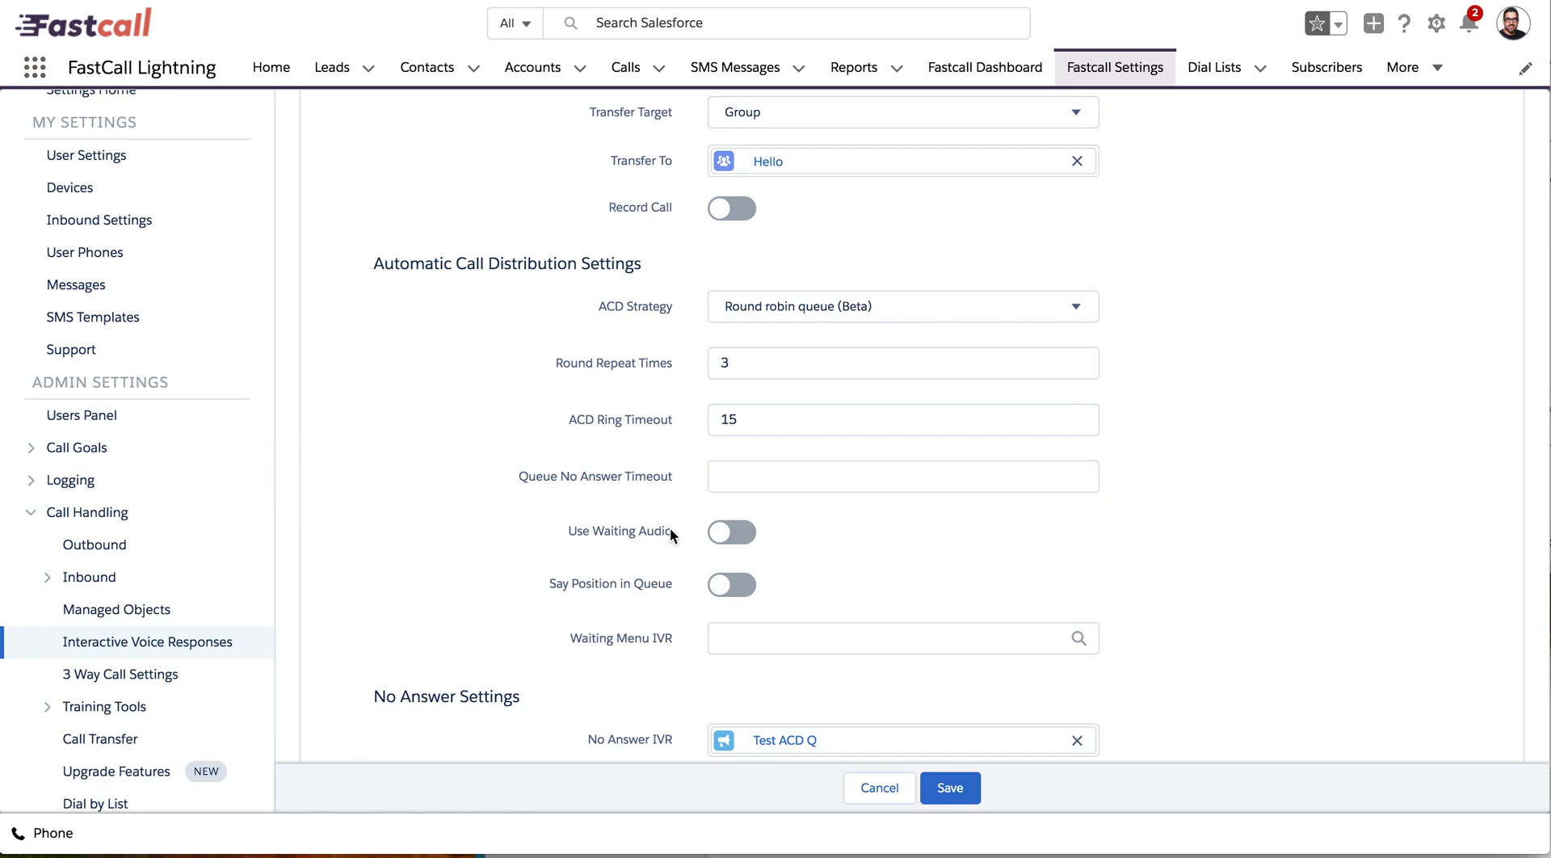
click(746, 533)
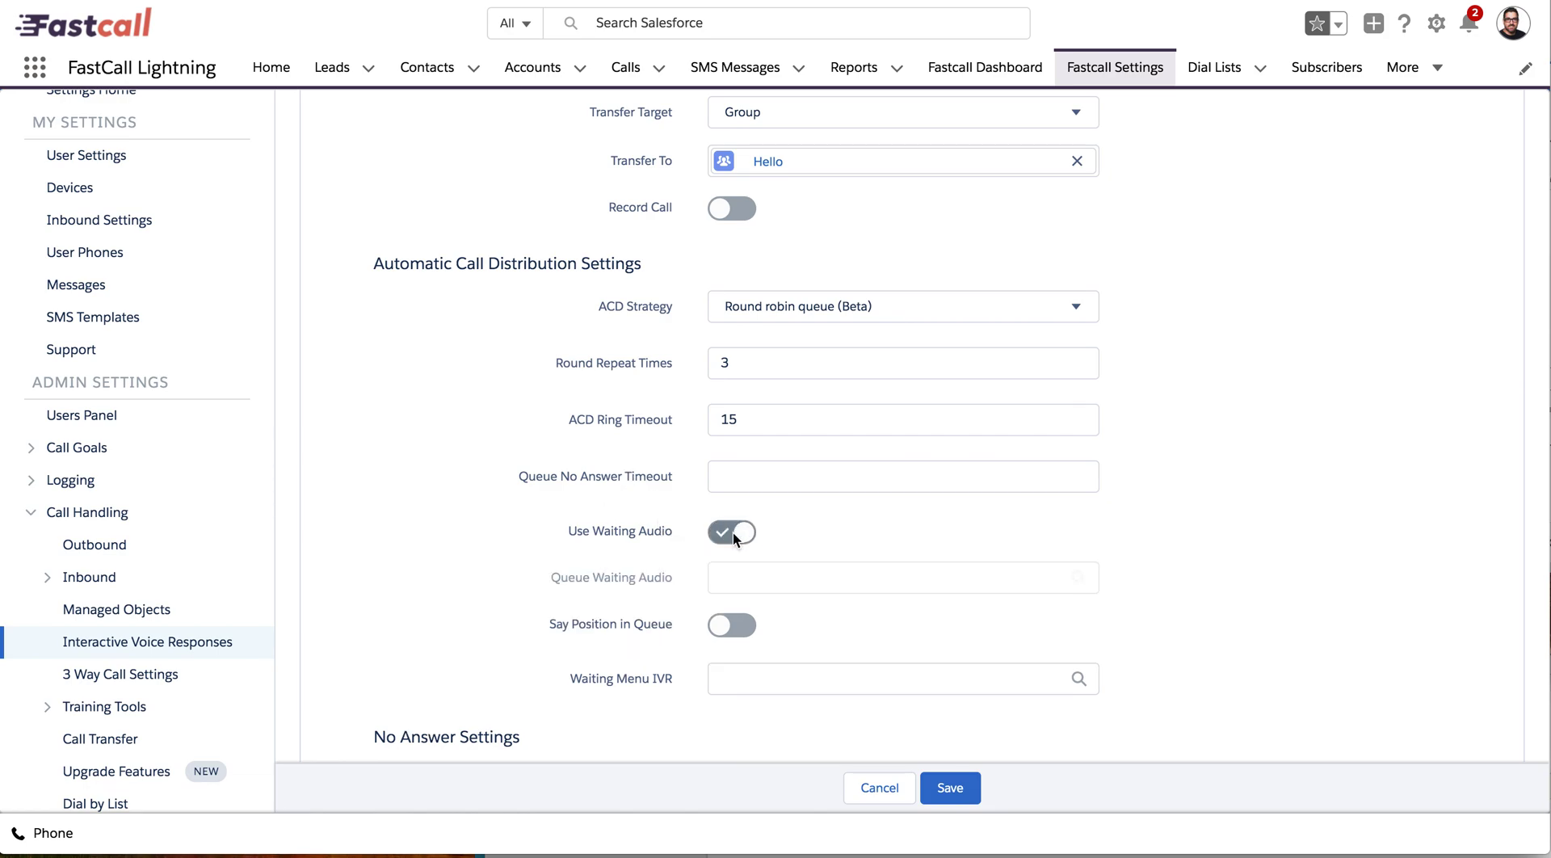
click(733, 616)
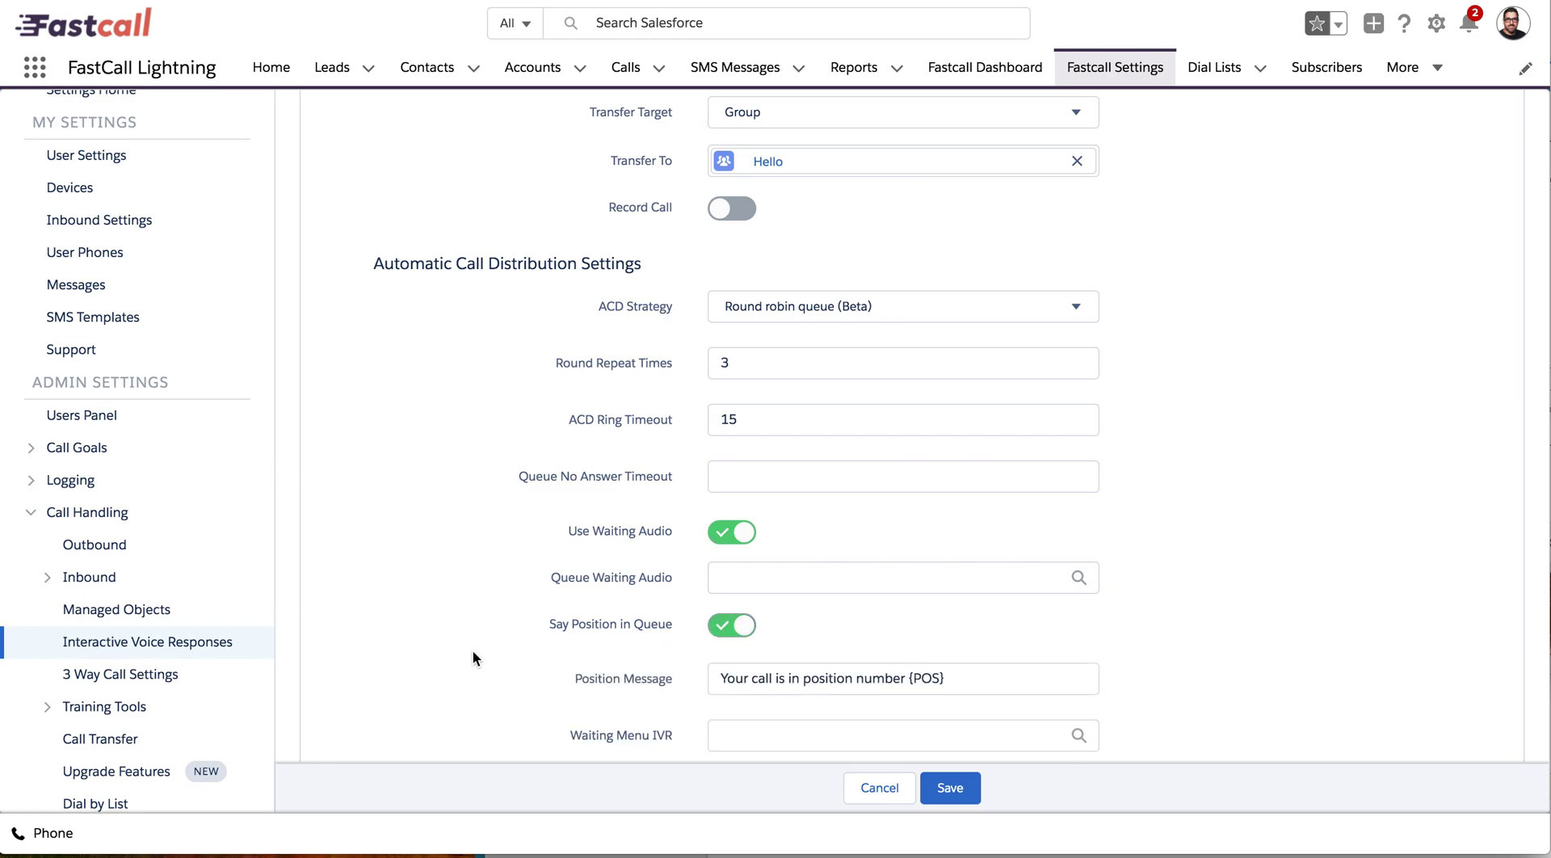
Look through the Waiting Menu IVR choices, the No Answer settings and the softphone's availability options
scroll(473, 658, down, 2)
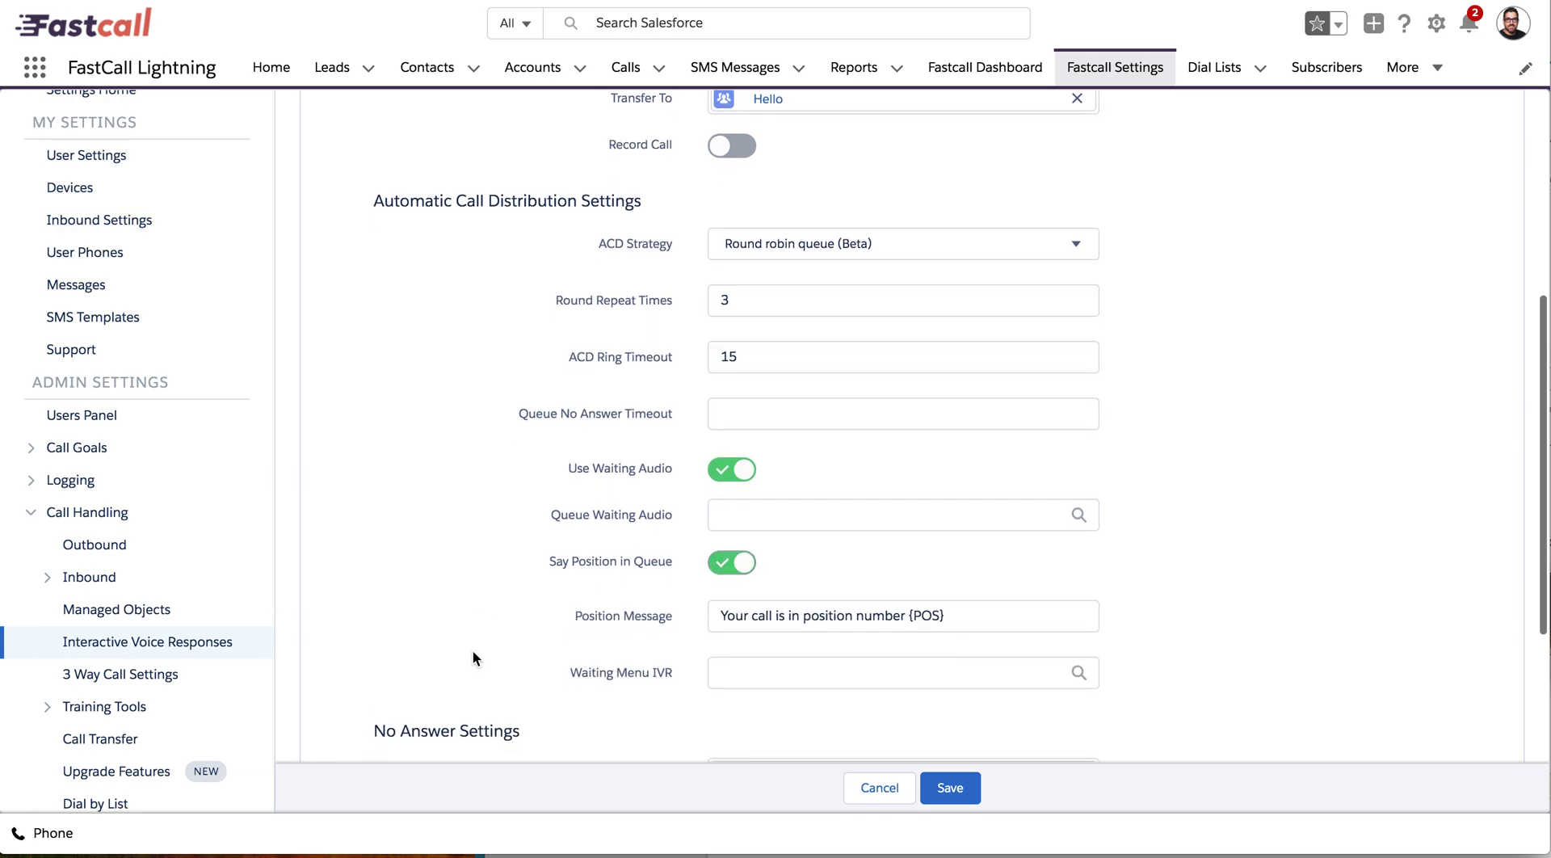
click(731, 676)
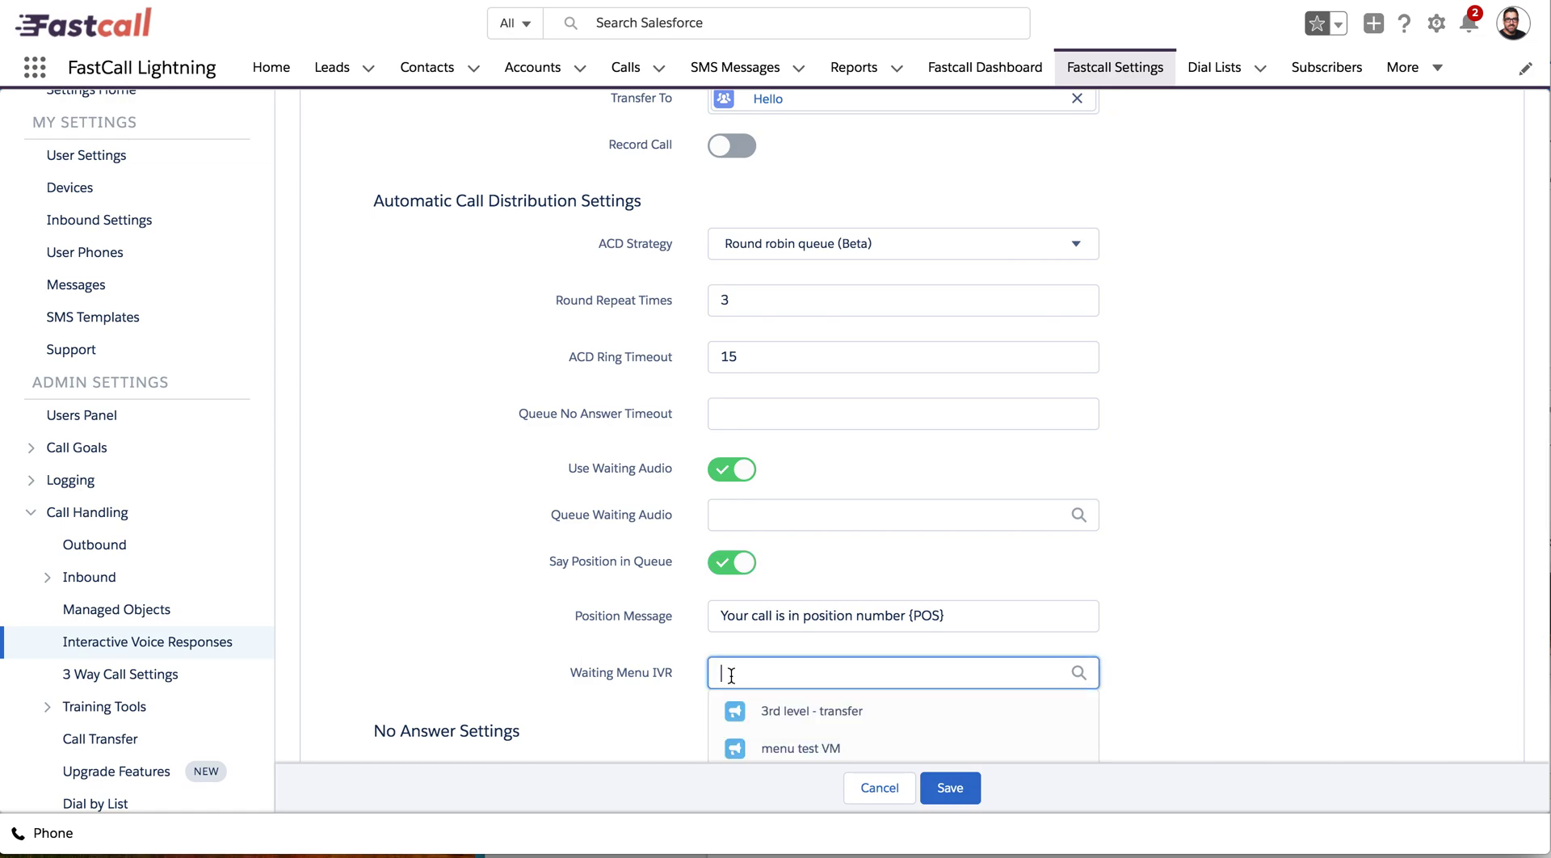
click(425, 521)
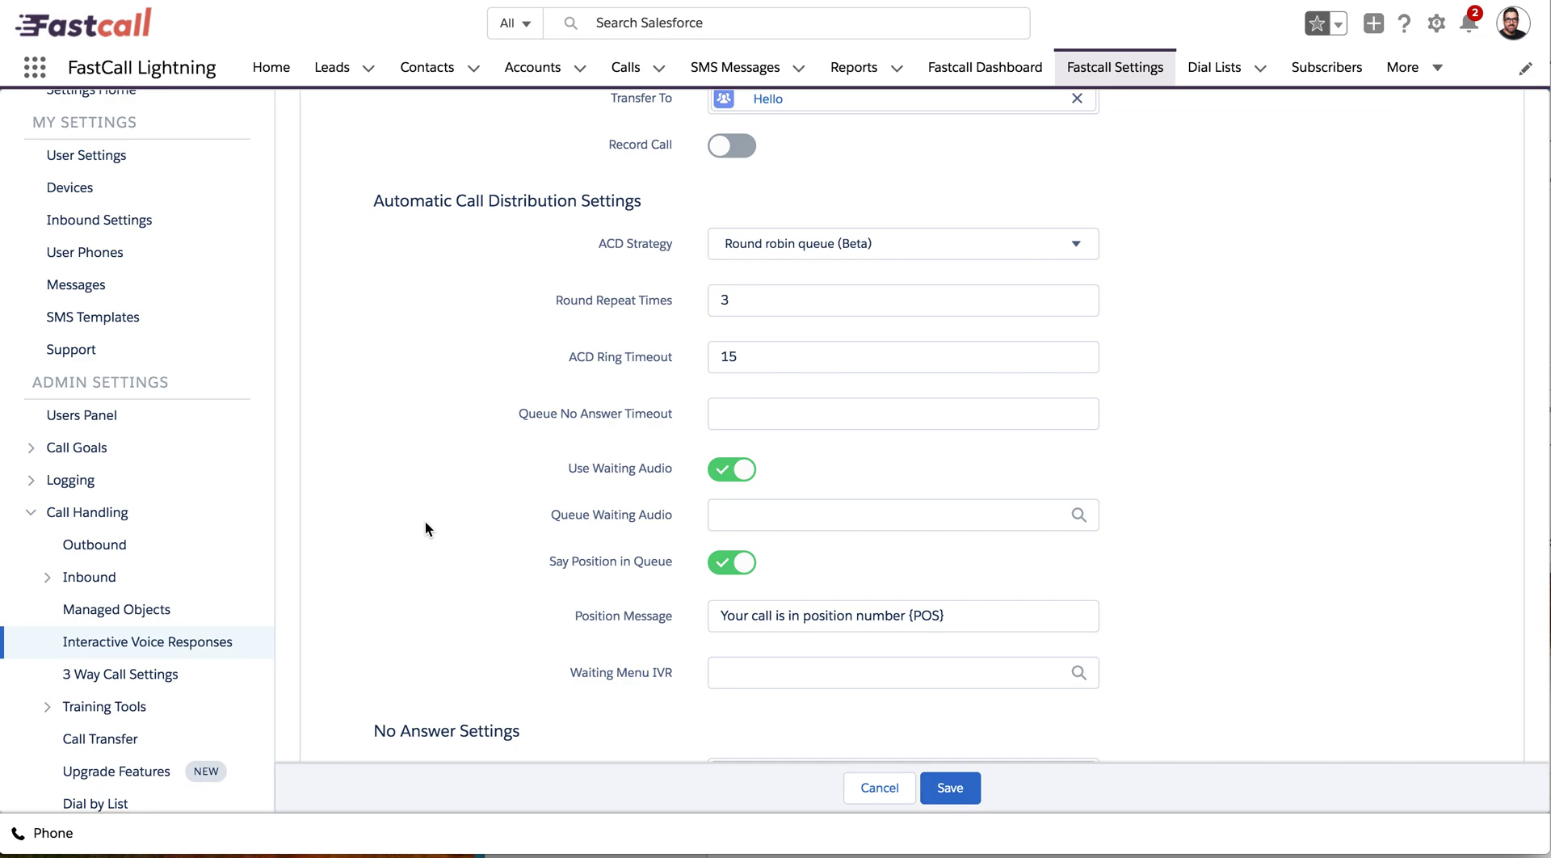
scroll(427, 527, down, 3)
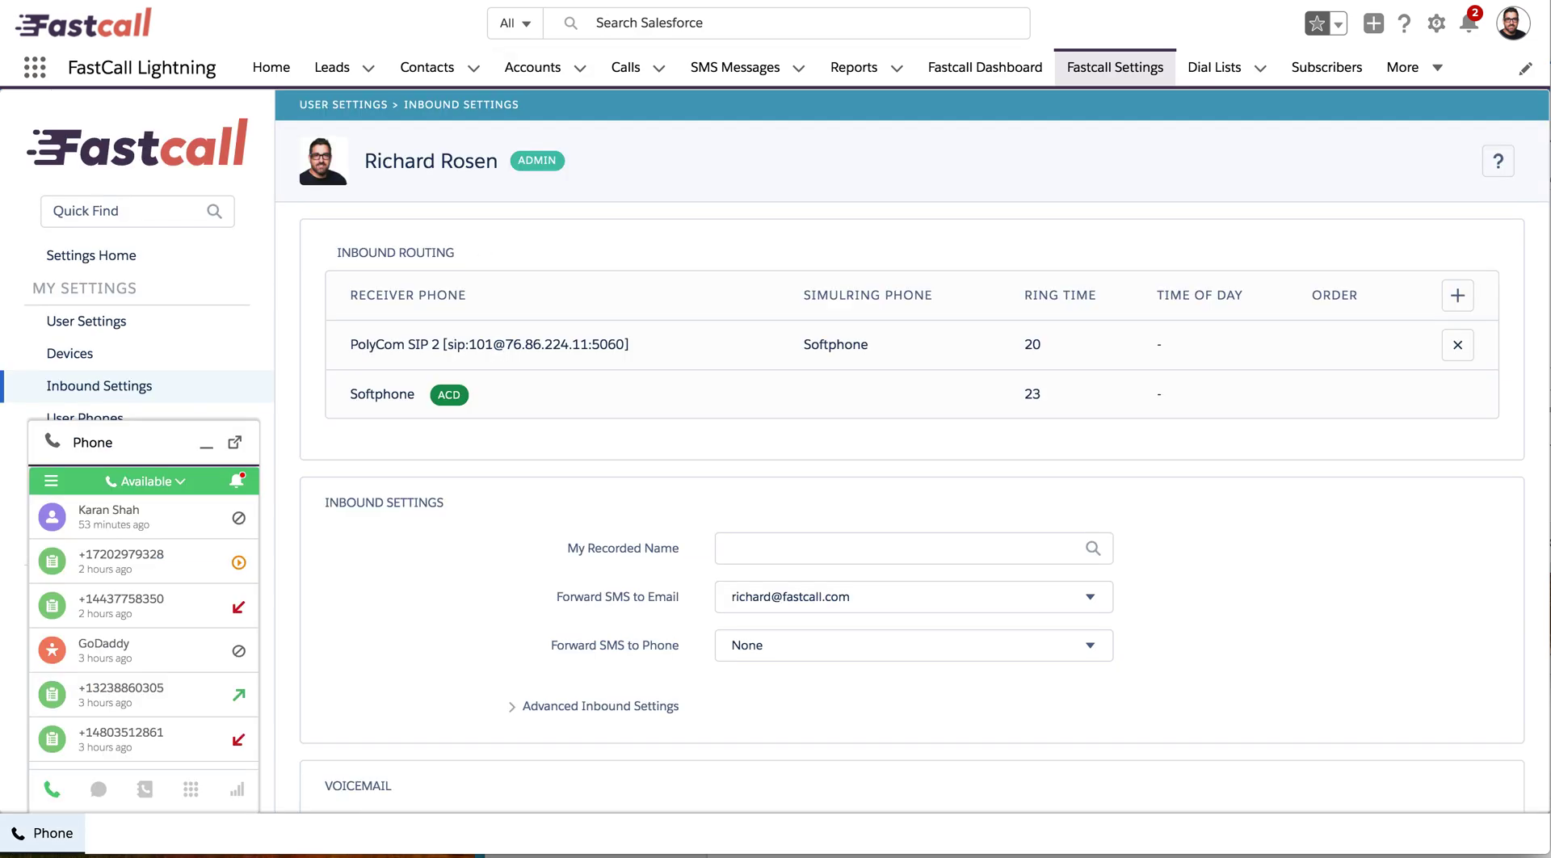
click(164, 483)
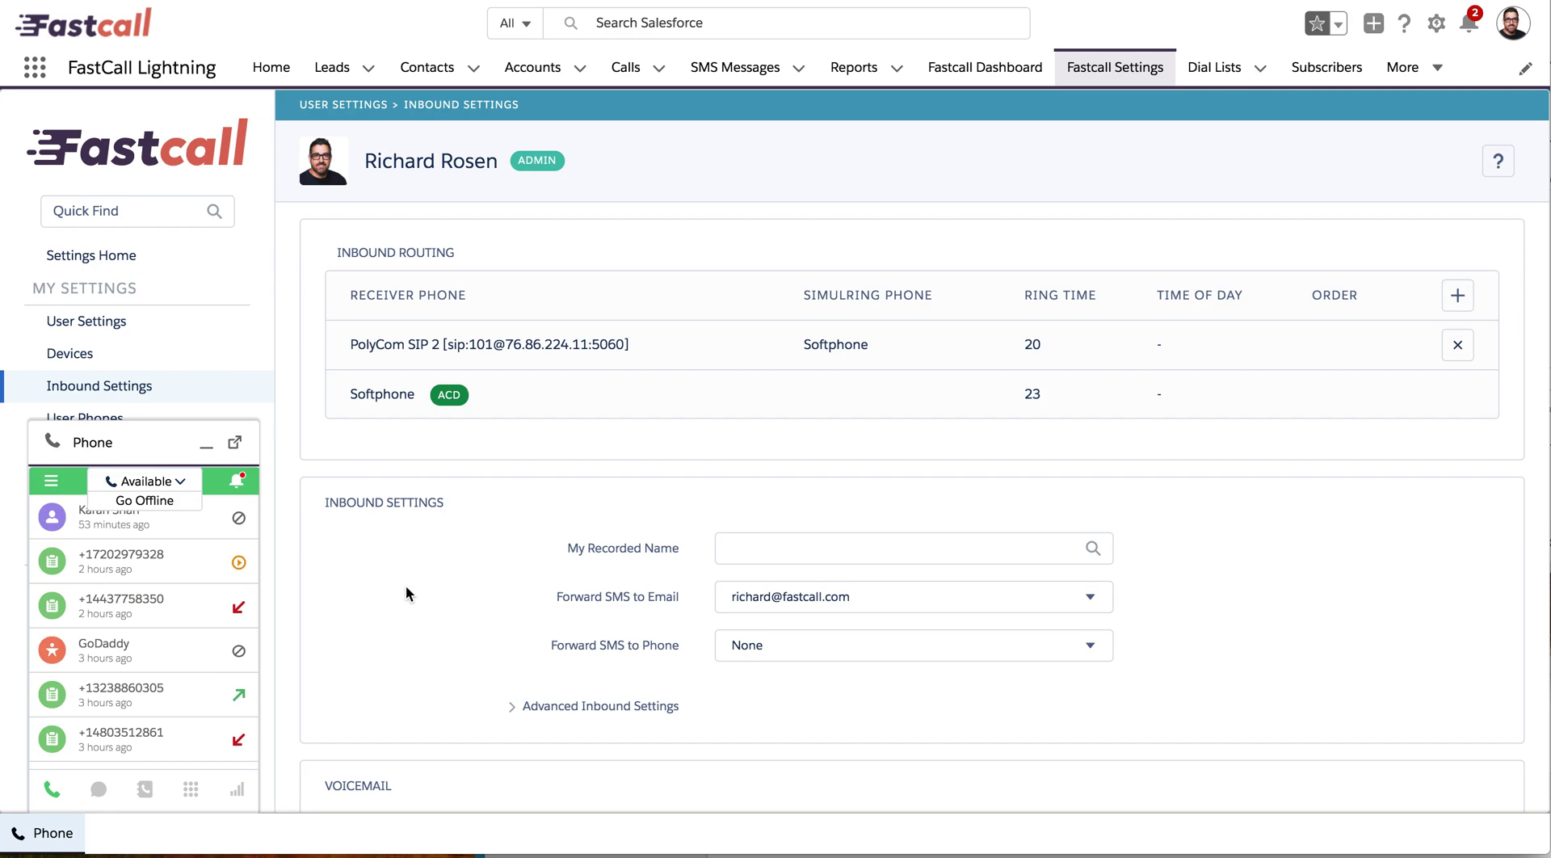
click(145, 483)
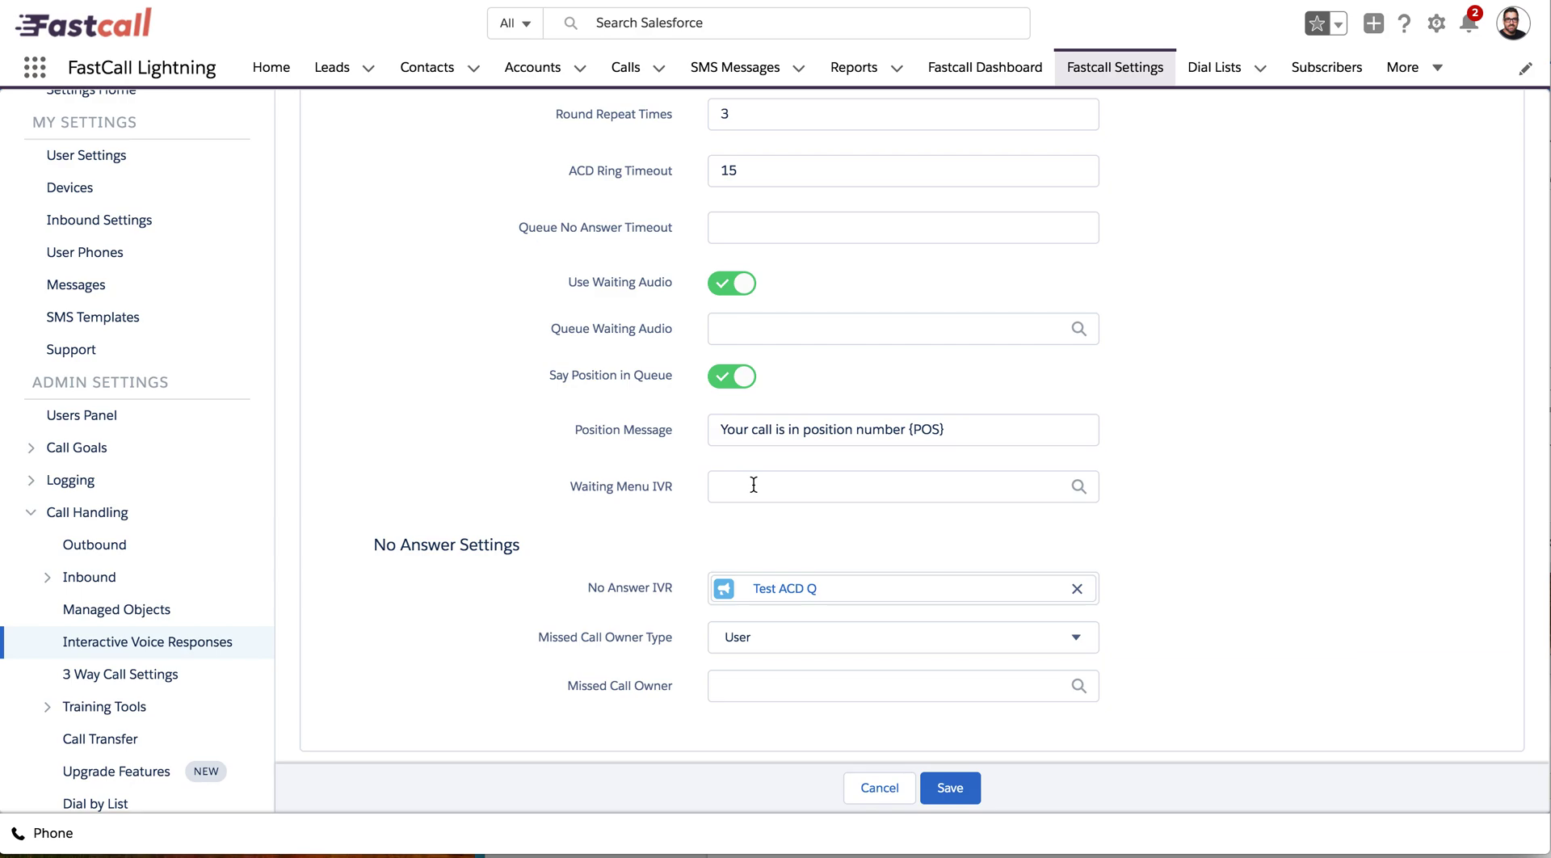
Set the Queue No Answer Timeout to 60 in the automatic call distribution settings
scroll(396, 257, up, 3)
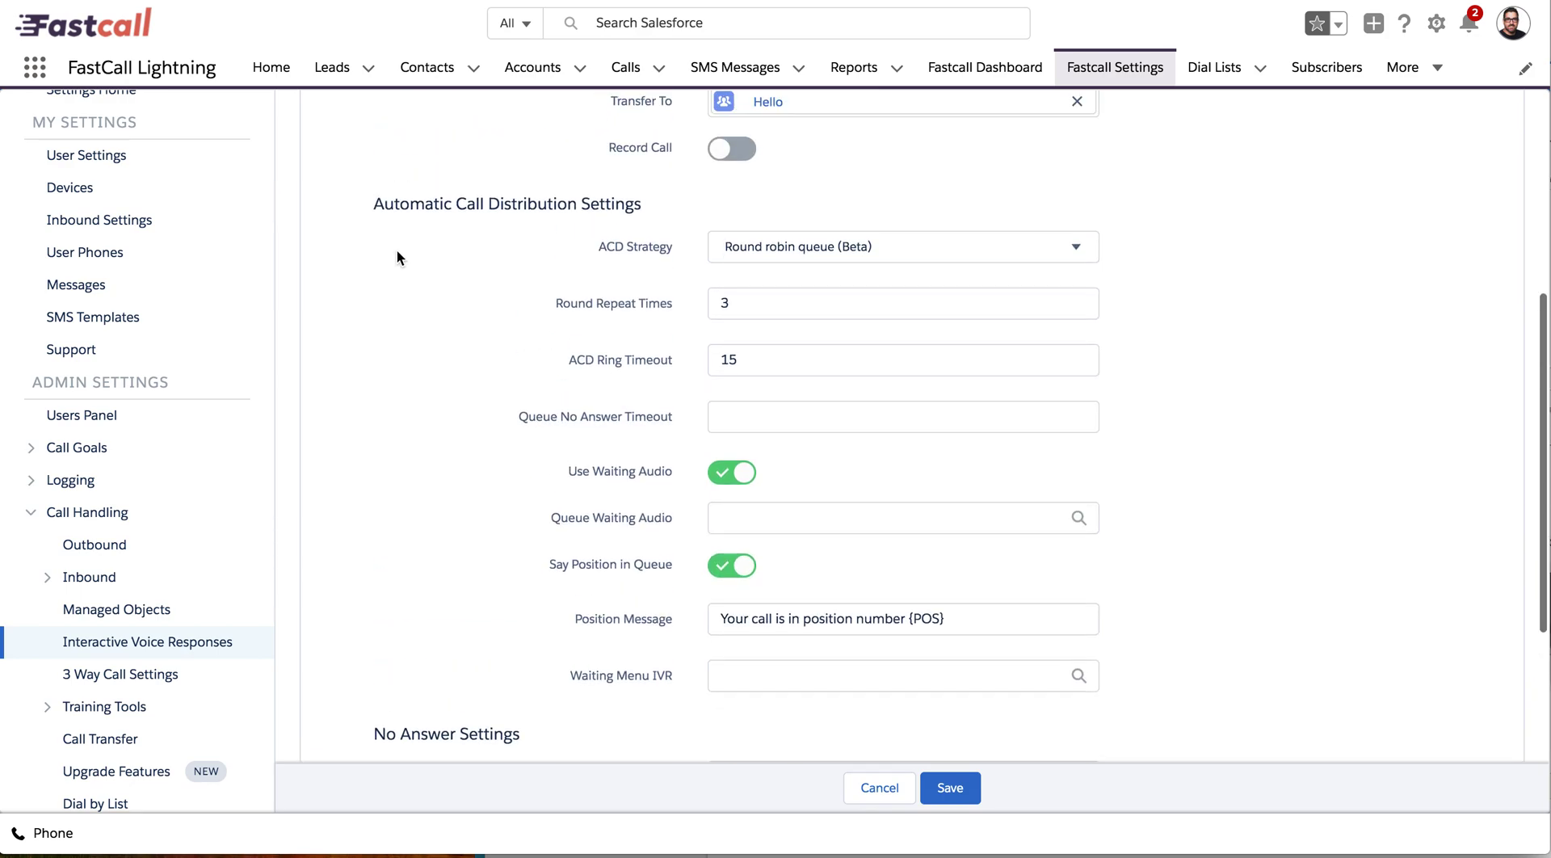
click(767, 477)
text(120)
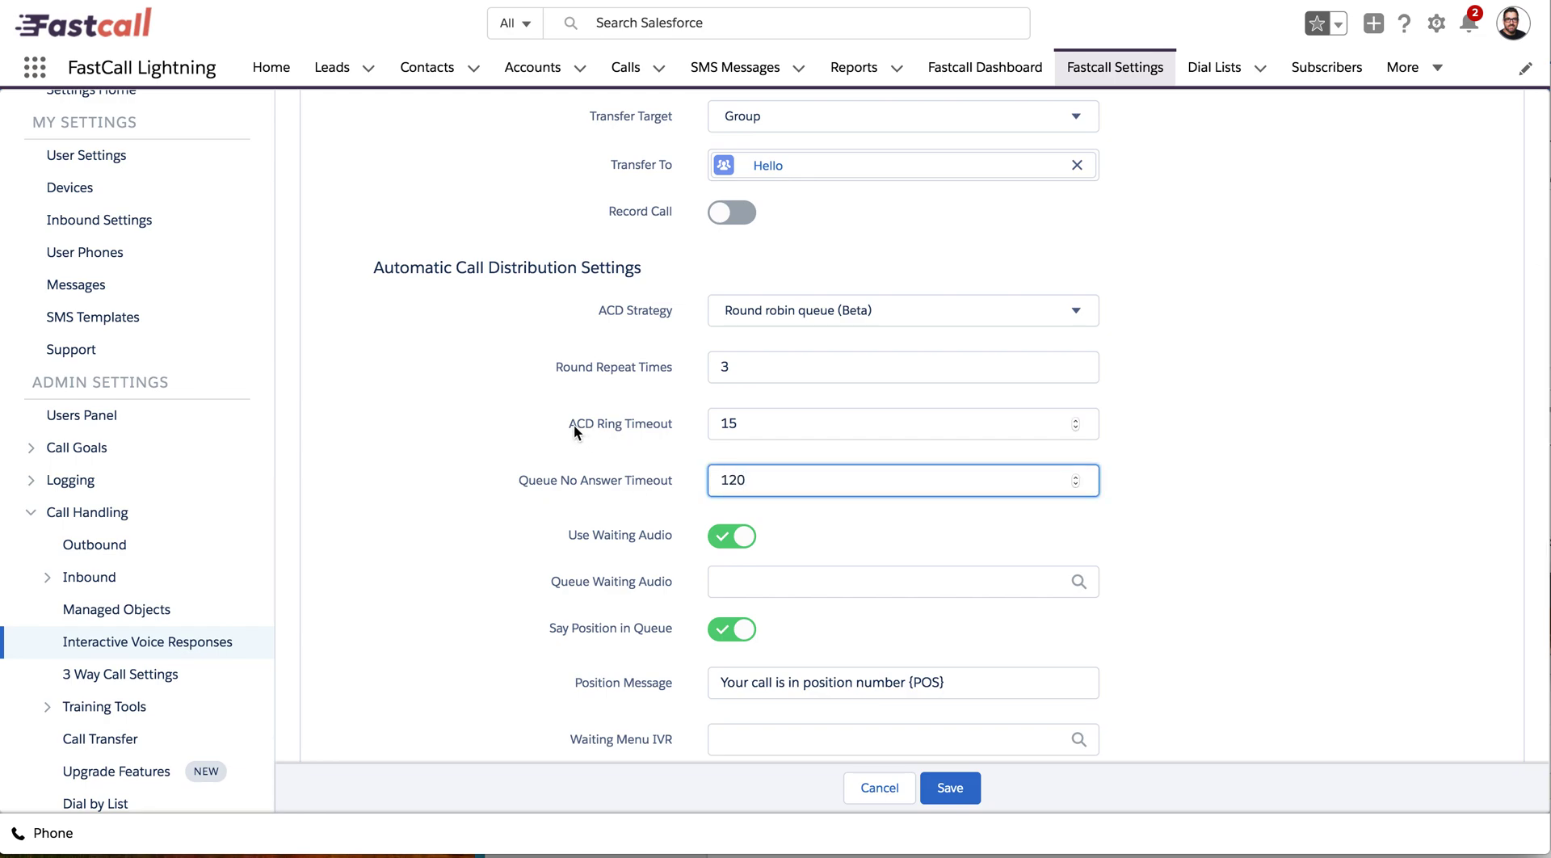
drag(769, 481, 649, 480)
text(50)
key(BackSpace)
text(0)
key(BackSpace)
text(60)
click(414, 422)
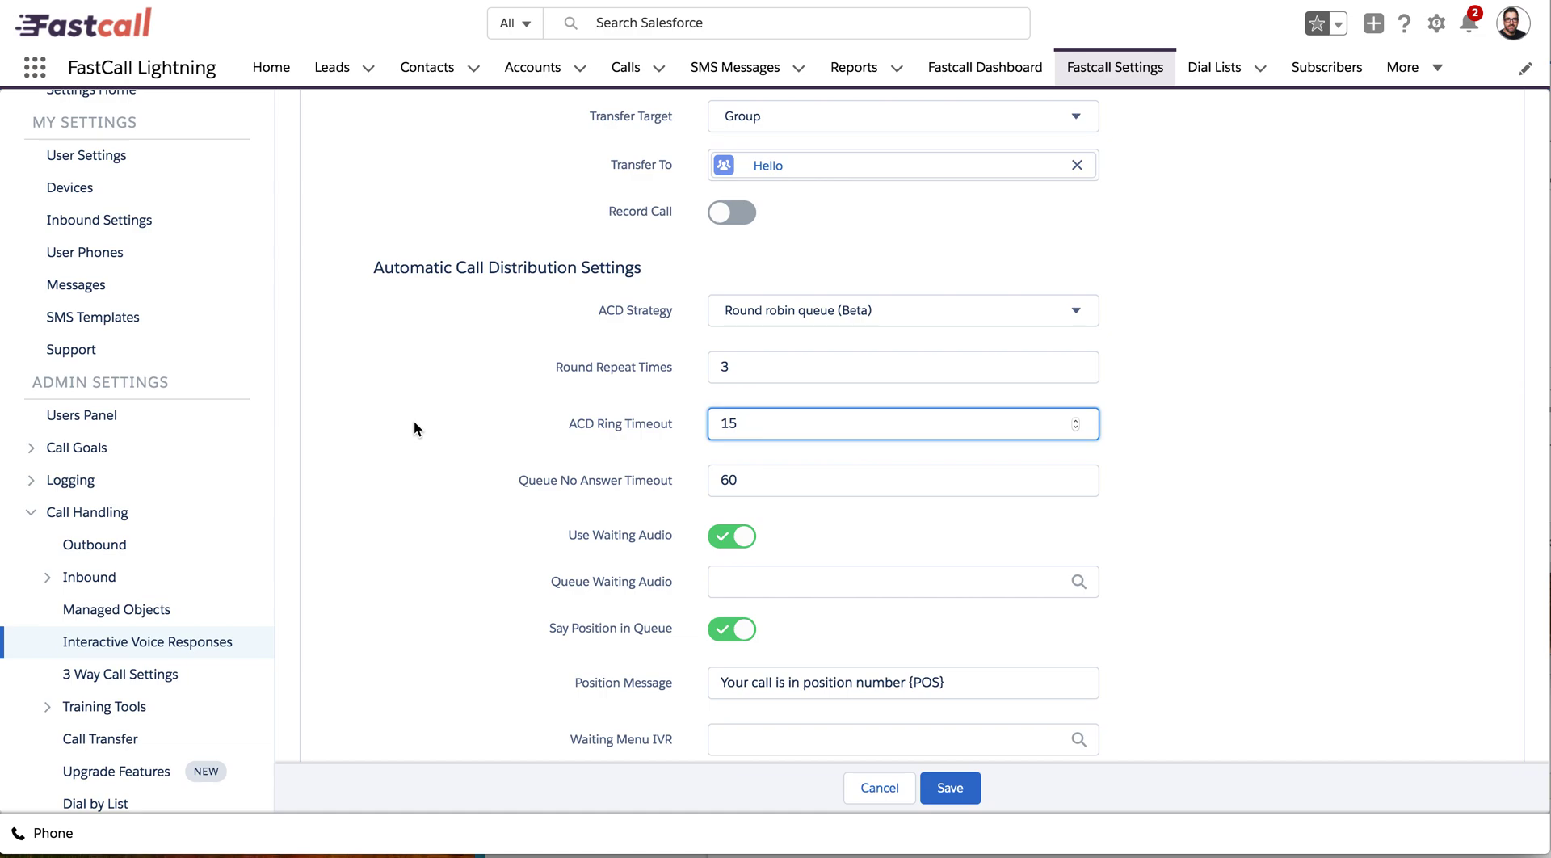
Check the Waiting Menu IVR and No Answer settings, and cancel the new IVR without saving
click(756, 740)
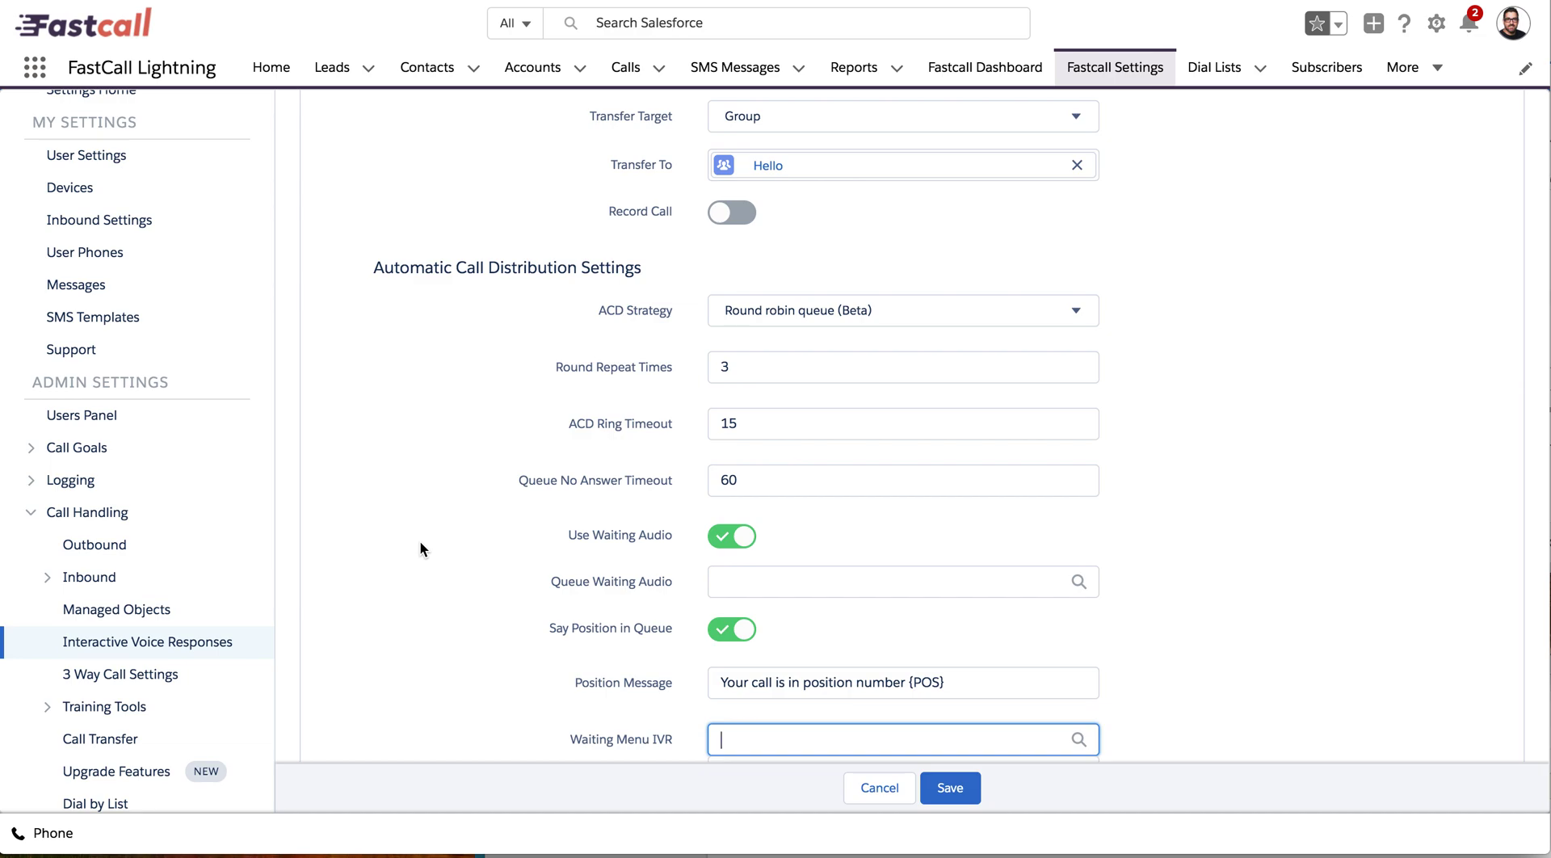
scroll(420, 543, down, 4)
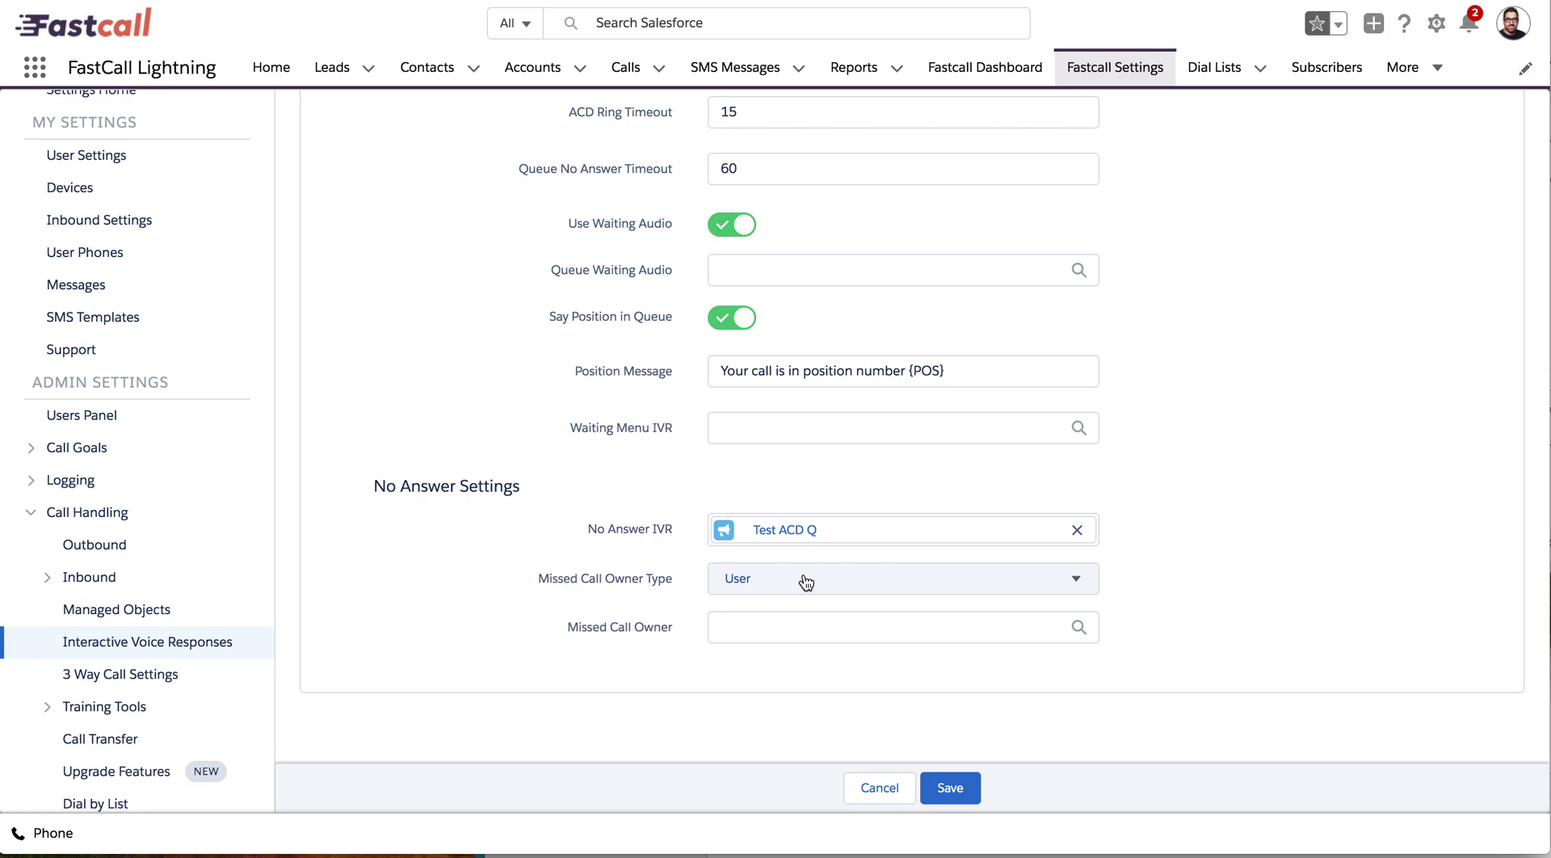
click(880, 788)
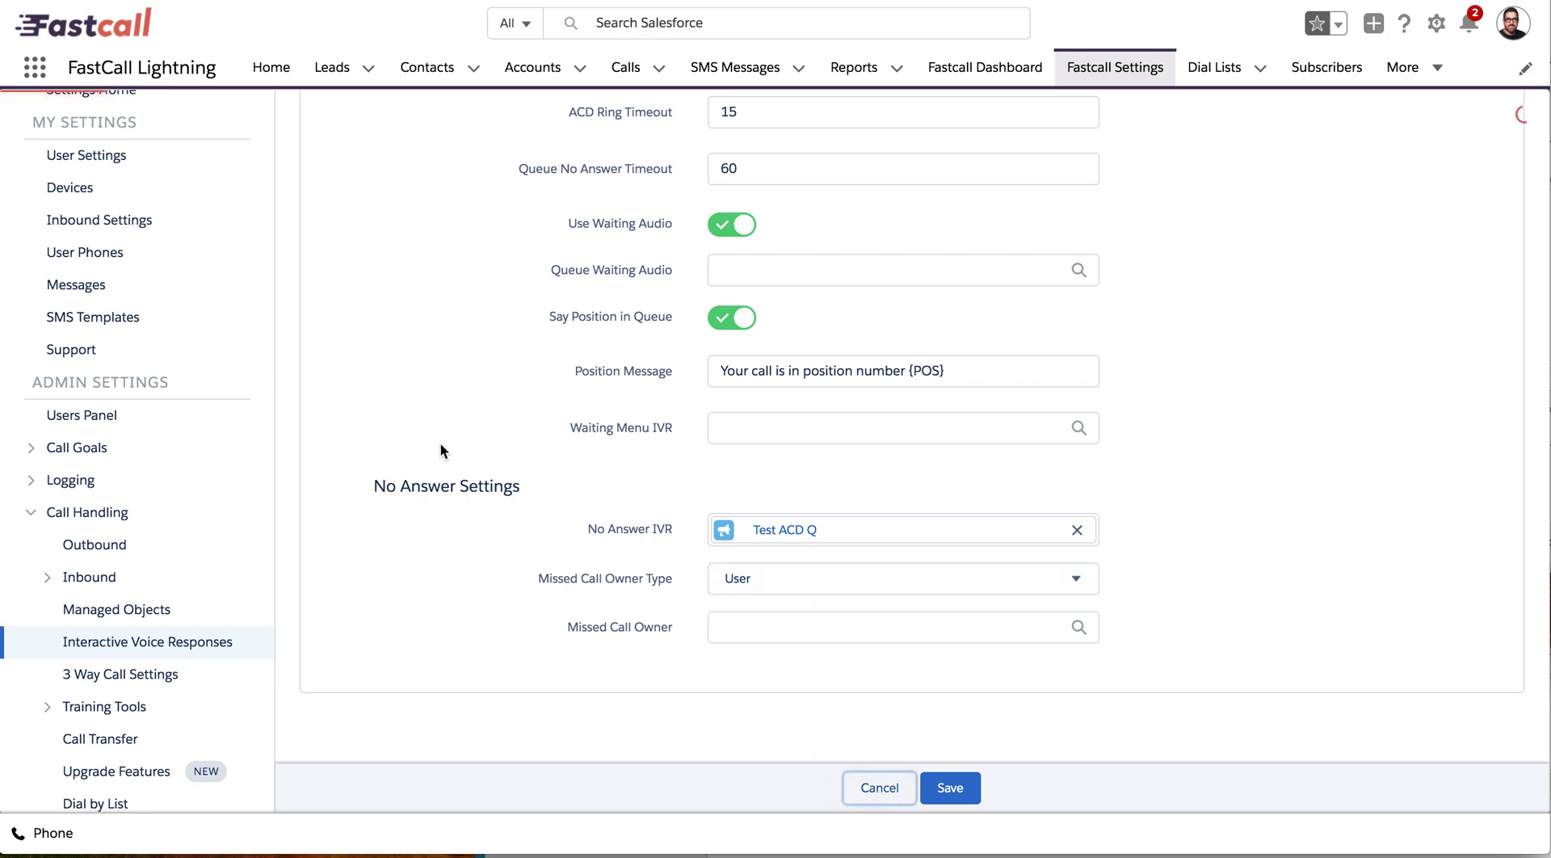